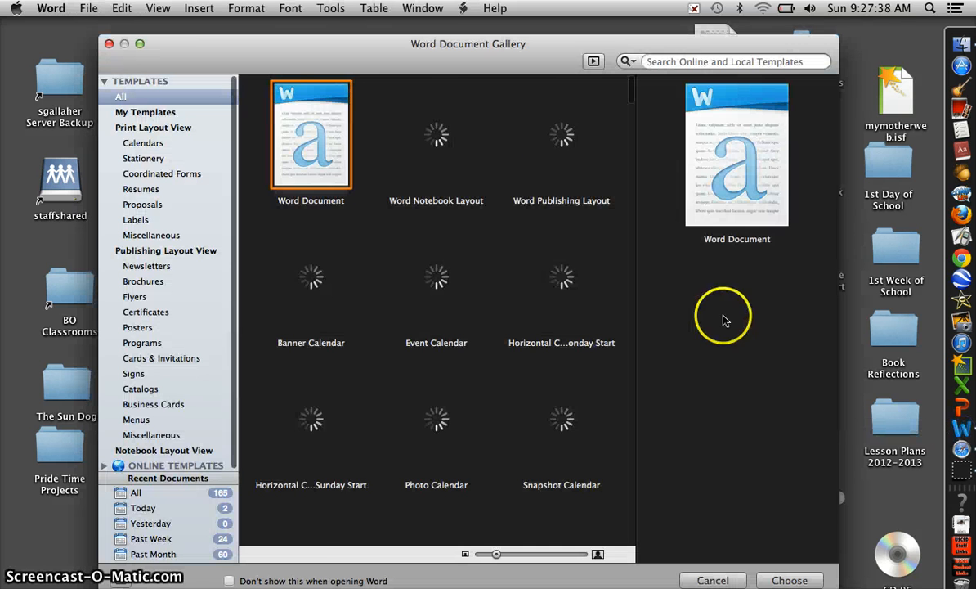
- Create a blank Word document and set its font to Times New Roman
{"action": "double_click", "coordinate": [326, 160]}
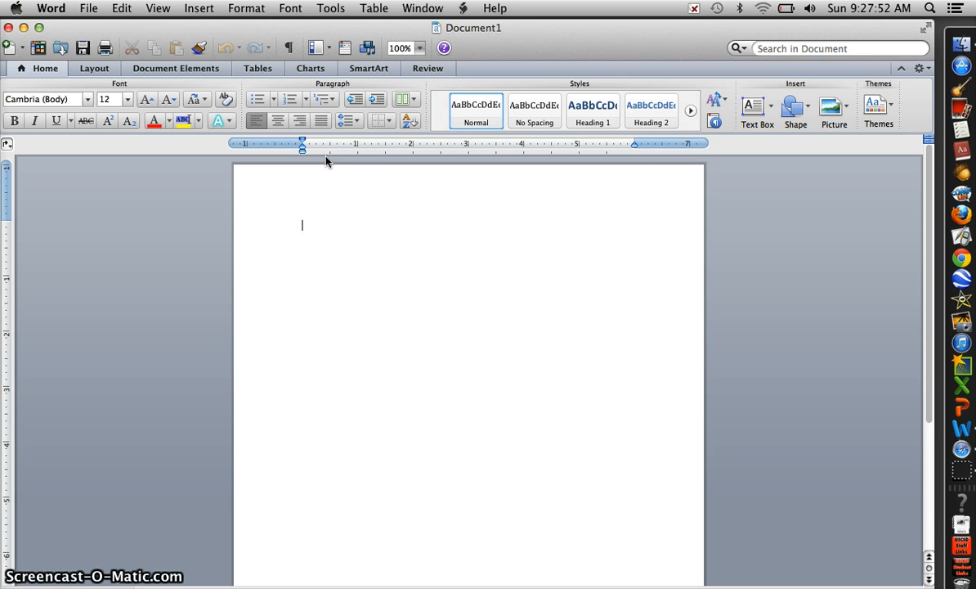
{"action": "left_click", "coordinate": [90, 108]}
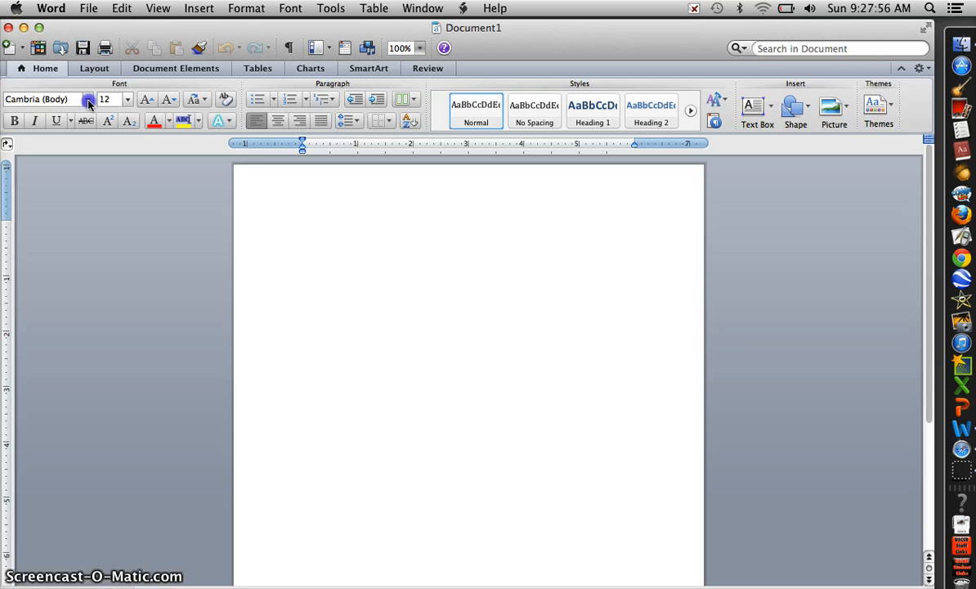
{"action": "left_click", "coordinate": [89, 100]}
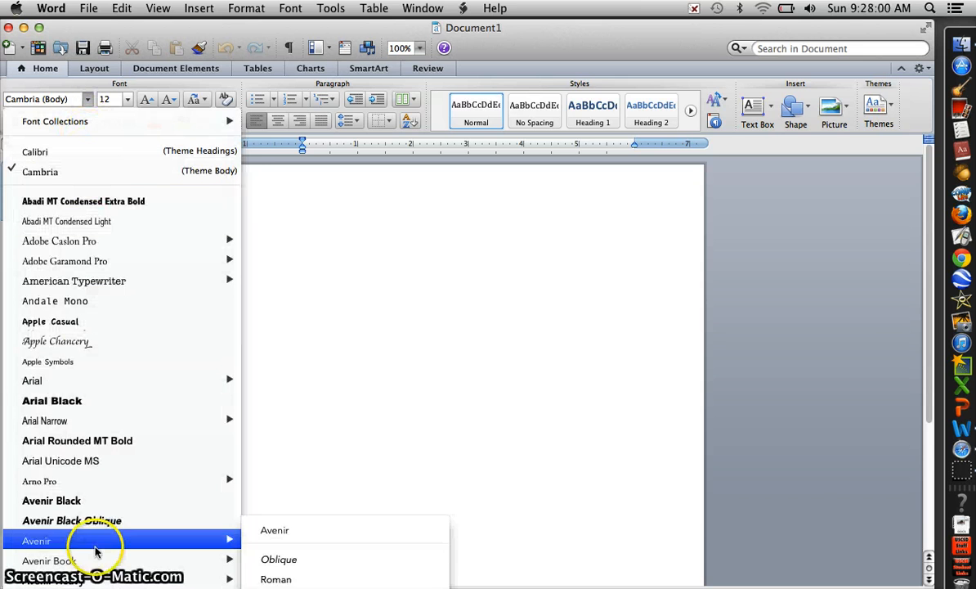
{"action": "mouse_move", "coordinate": [96, 587]}
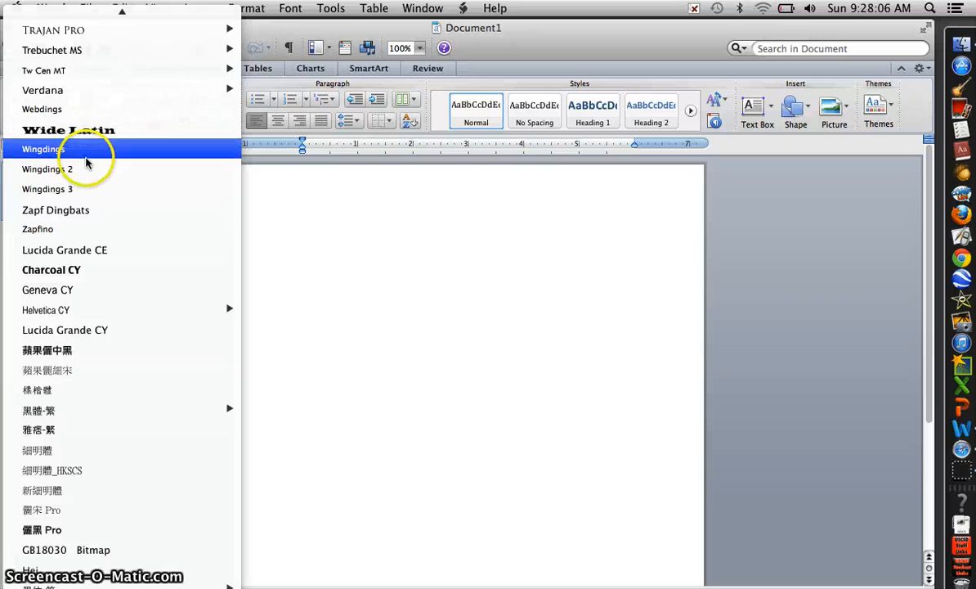
{"action": "mouse_move", "coordinate": [81, 14]}
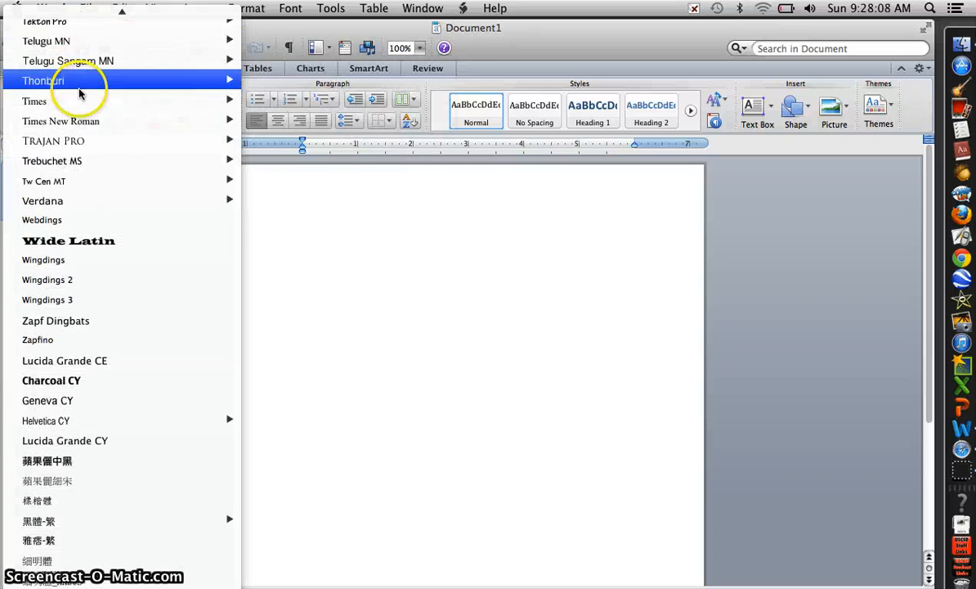
{"action": "mouse_move", "coordinate": [135, 120]}
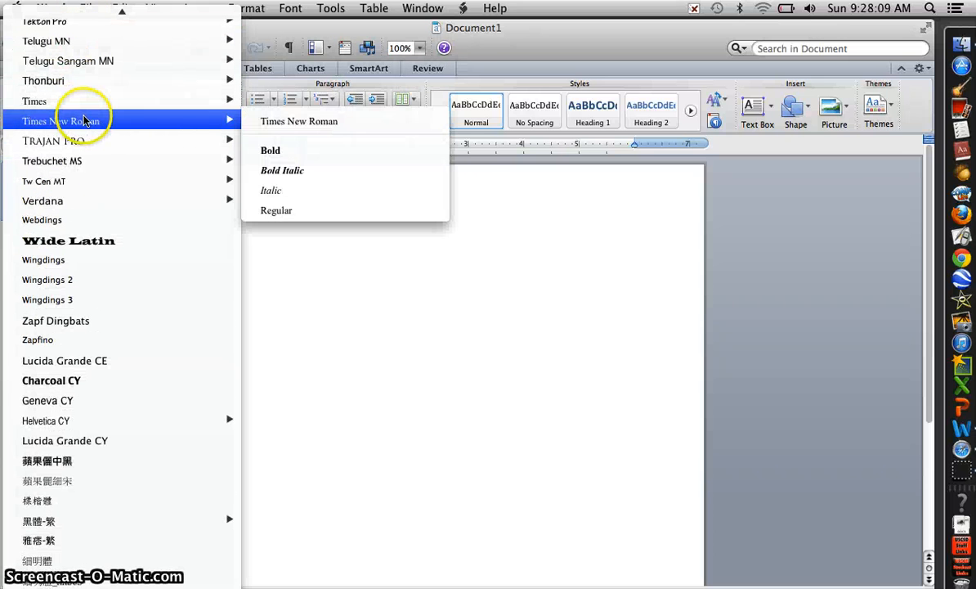
{"action": "left_click", "coordinate": [258, 123]}
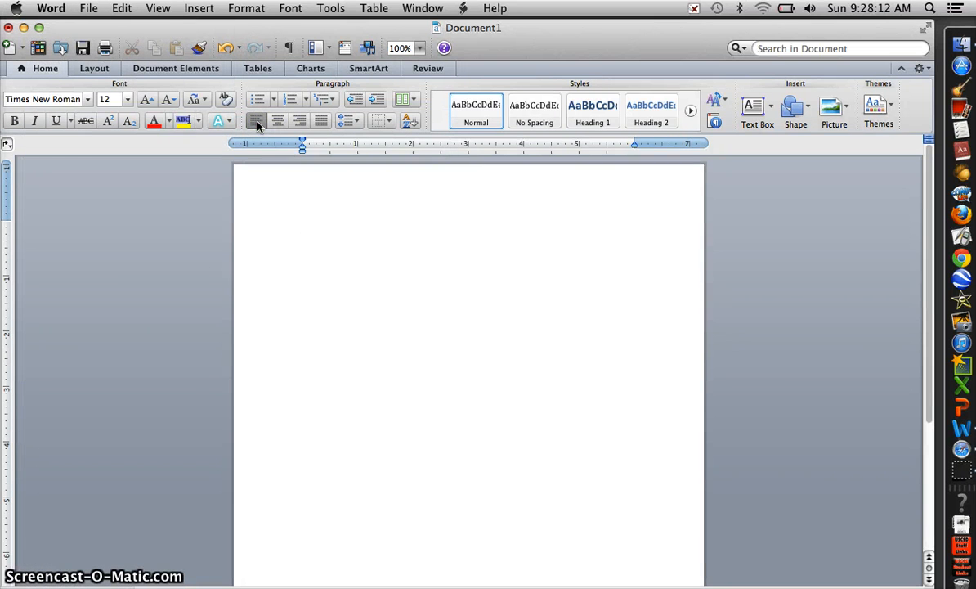
- Format the text as 20 pt, bold and centered
{"action": "left_click", "coordinate": [127, 99]}
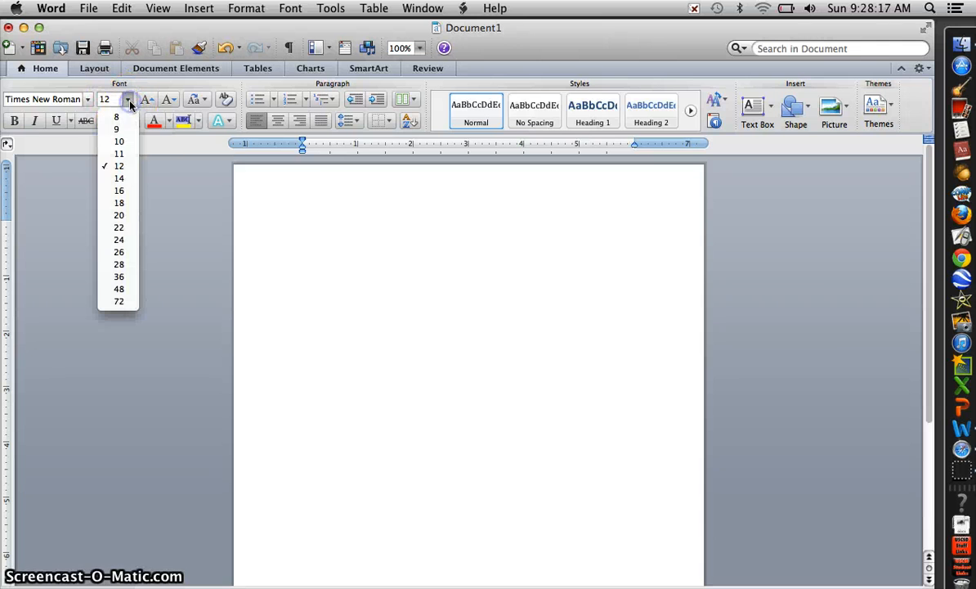
{"action": "left_click", "coordinate": [127, 216]}
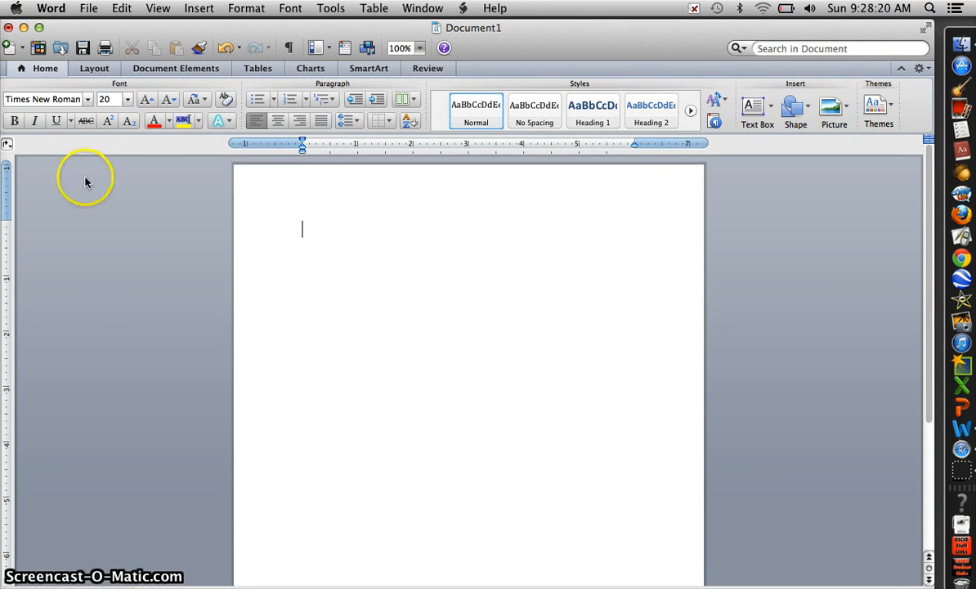
{"action": "left_click", "coordinate": [16, 121]}
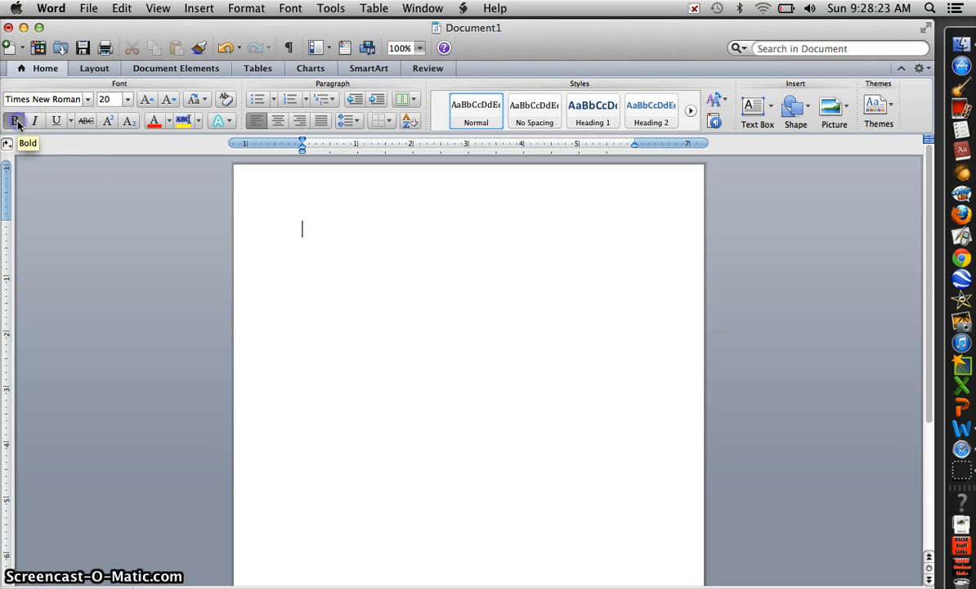
{"action": "left_click", "coordinate": [279, 122]}
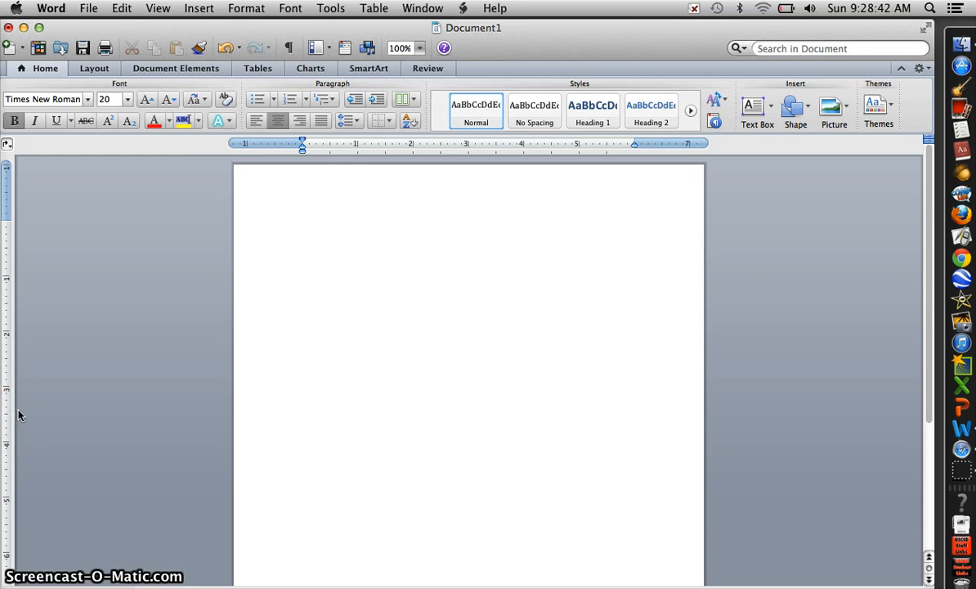
- Enter the heading line "First and Last Name" in the page and start a new line
{"action": "left_click", "coordinate": [324, 296]}
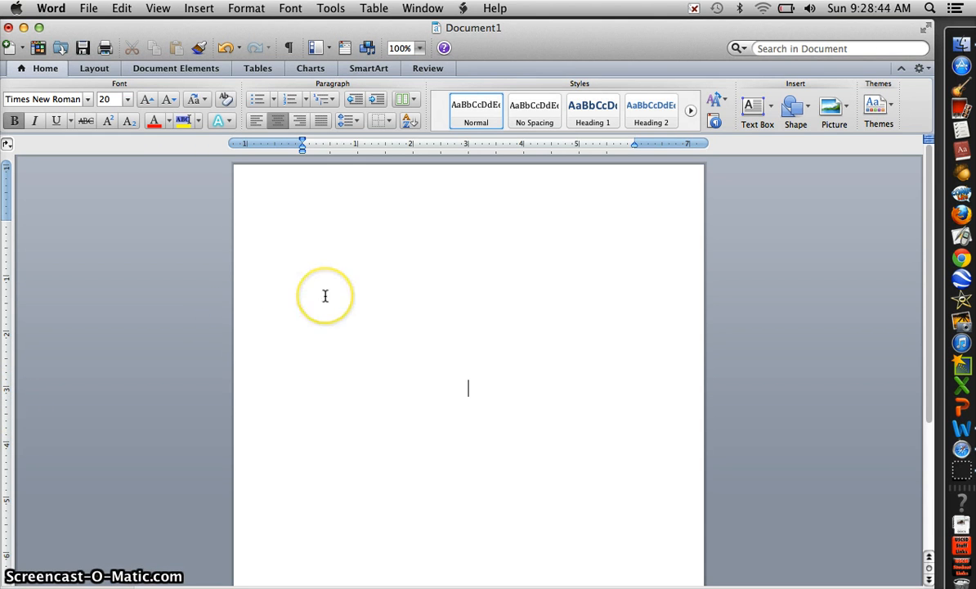
{"action": "type", "text": "st"}
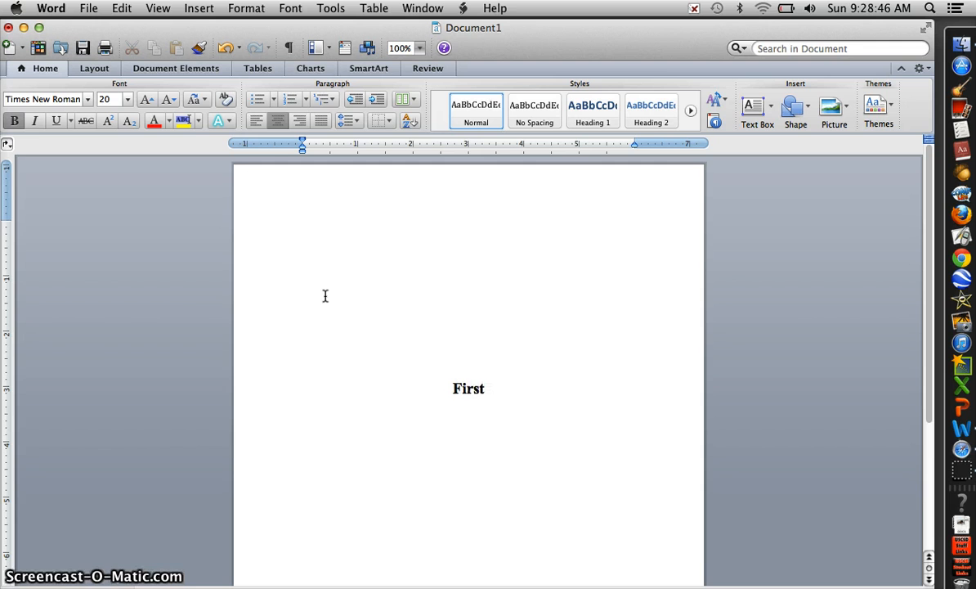
{"action": "type", "text": " and L"}
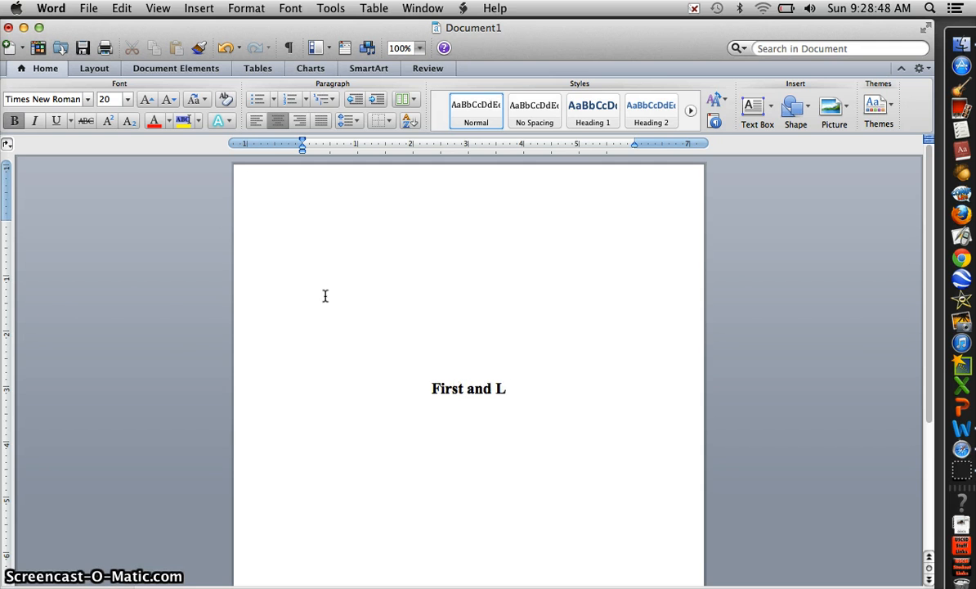
{"action": "type", "text": "ast Name"}
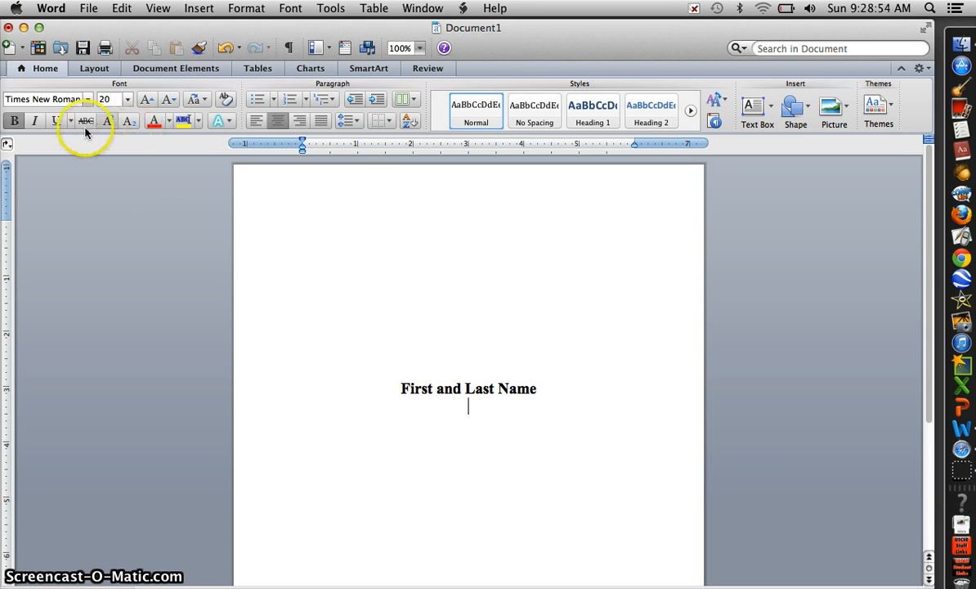
{"action": "key", "text": "Return"}
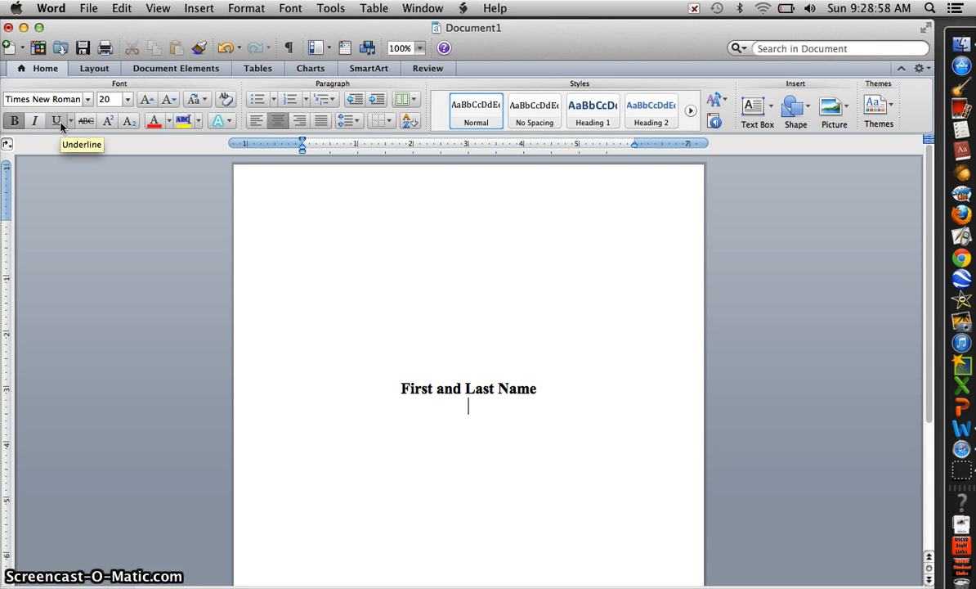
- Turn on underline and enter the title "How the Changing Environment Affected the First Americans"
{"action": "left_click", "coordinate": [58, 121]}
{"action": "type", "text": "How"}
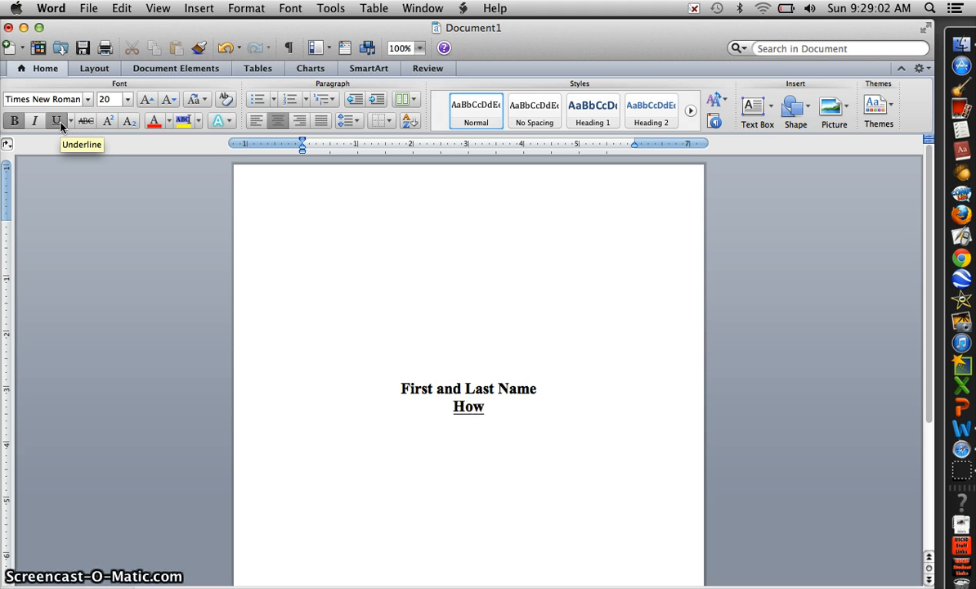
{"action": "type", "text": " the Changi"}
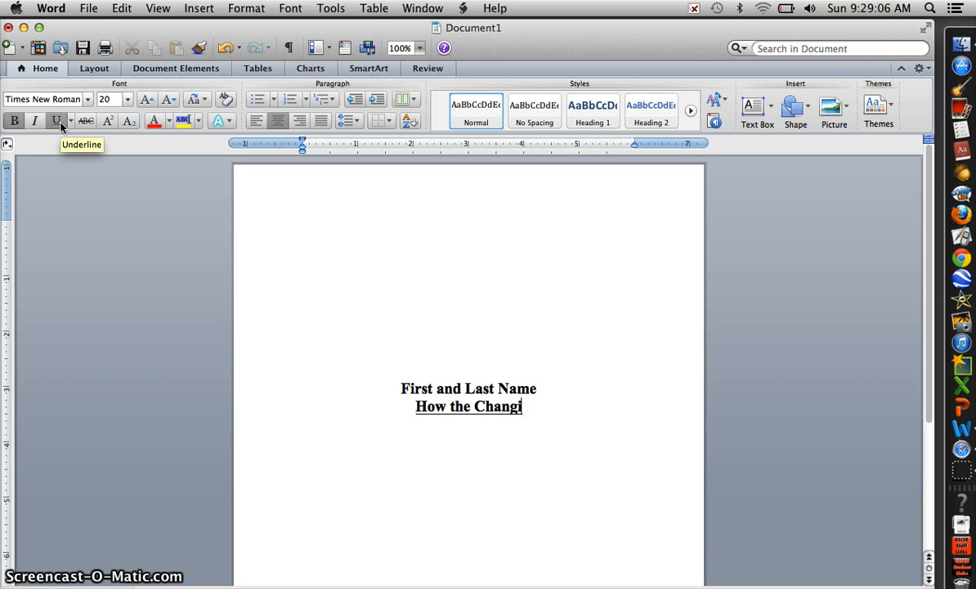
{"action": "type", "text": "ng Env"}
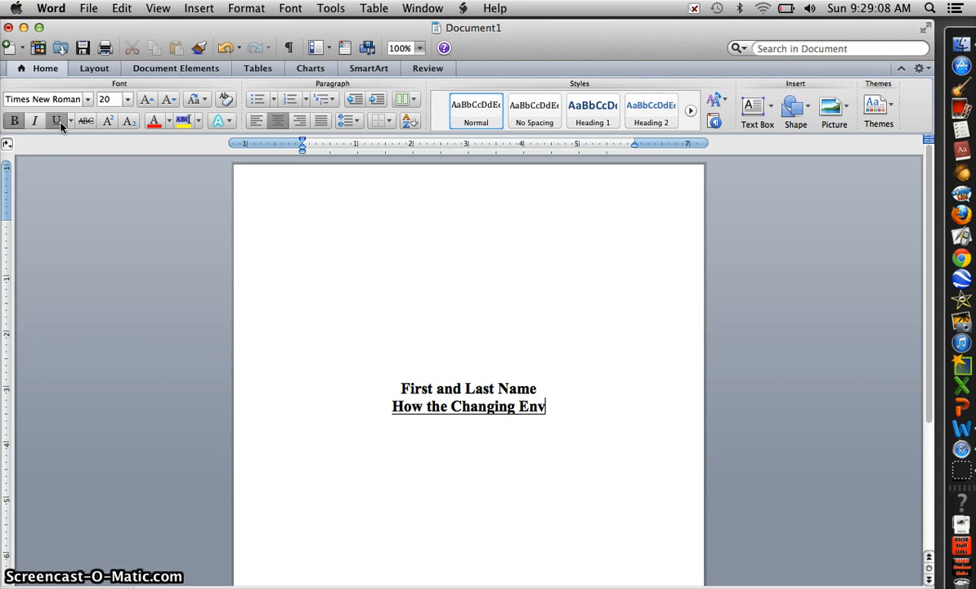
{"action": "type", "text": "i"}
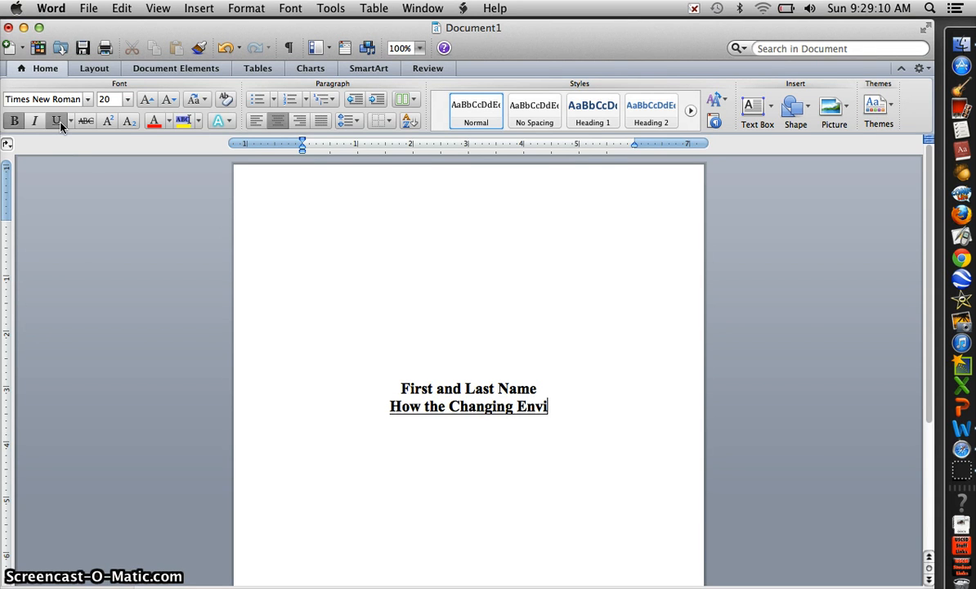
{"action": "type", "text": "ronment Aff"}
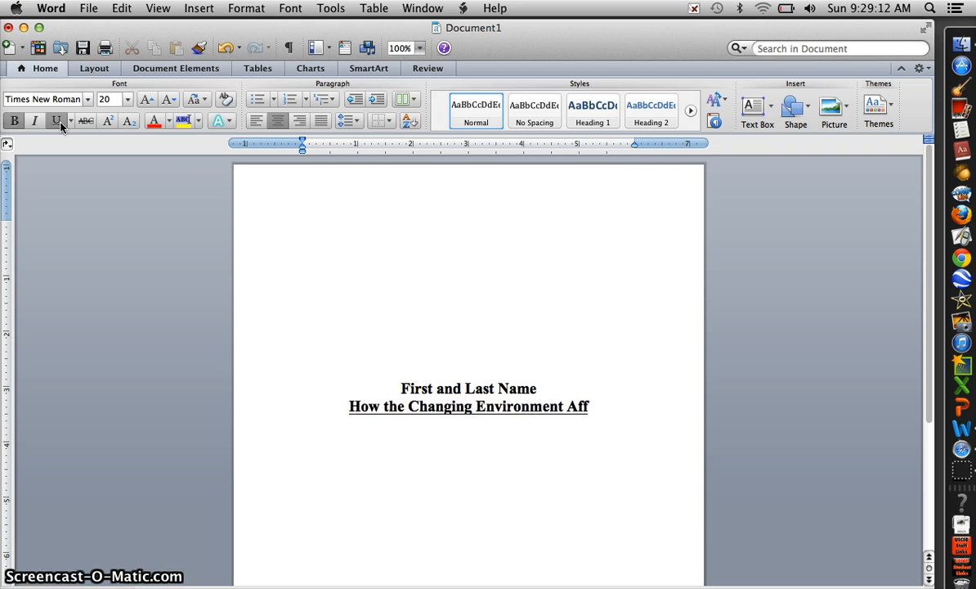
{"action": "type", "text": "ected the "}
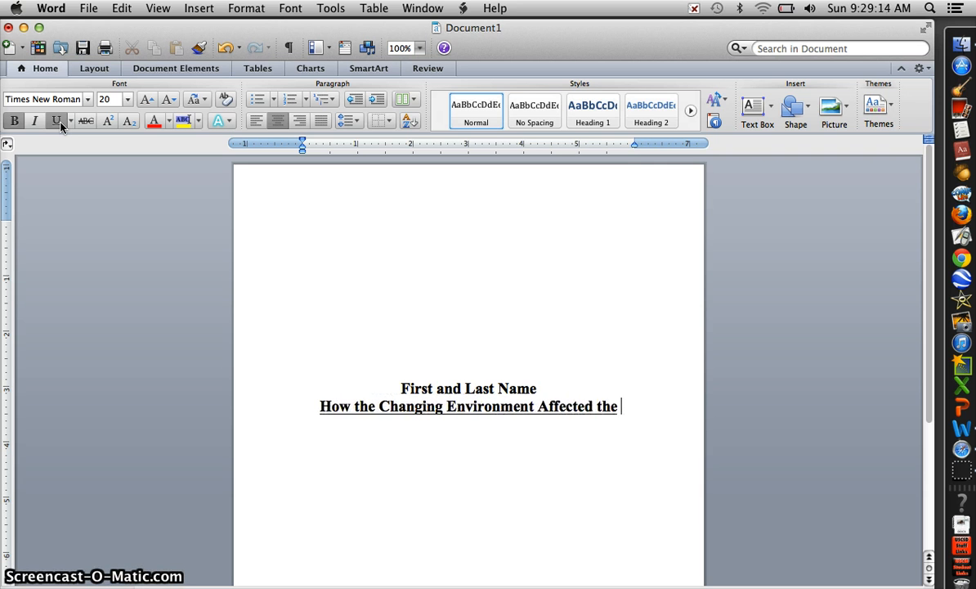
{"action": "type", "text": "First Americans"}
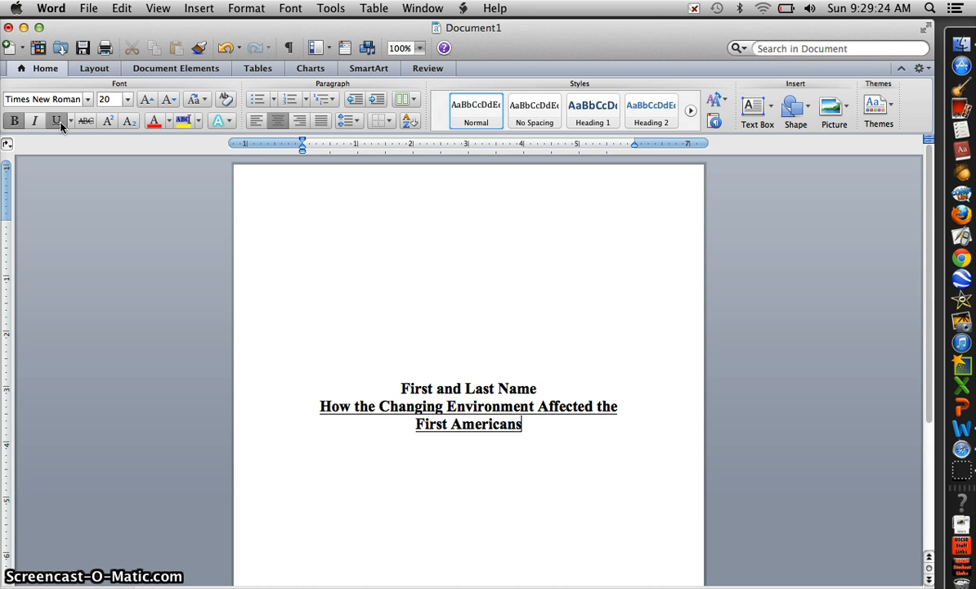
- Add a 4 1/2 pt shadow page border applied to this section's first page only
{"action": "left_click", "coordinate": [246, 8]}
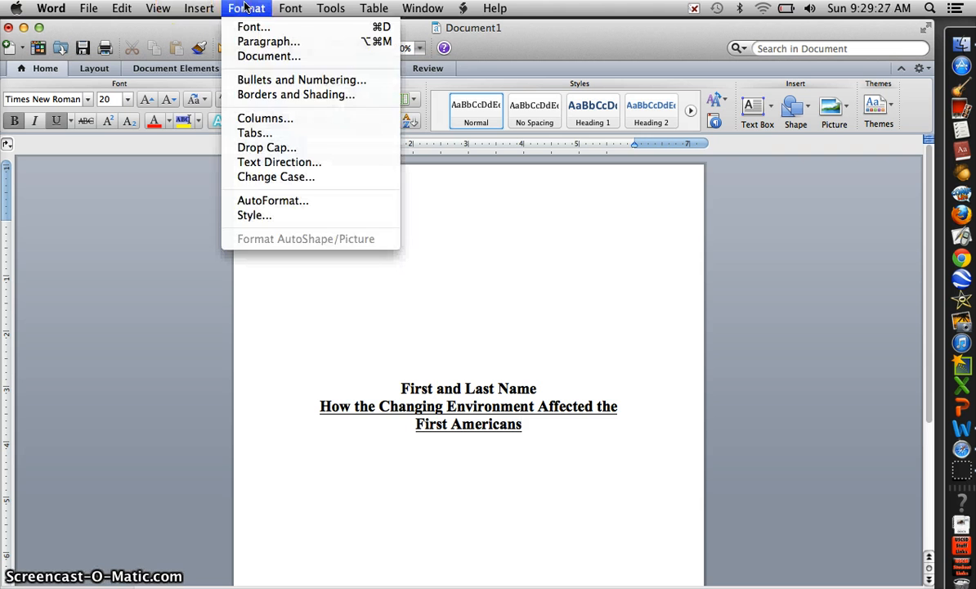
{"action": "left_click", "coordinate": [276, 95]}
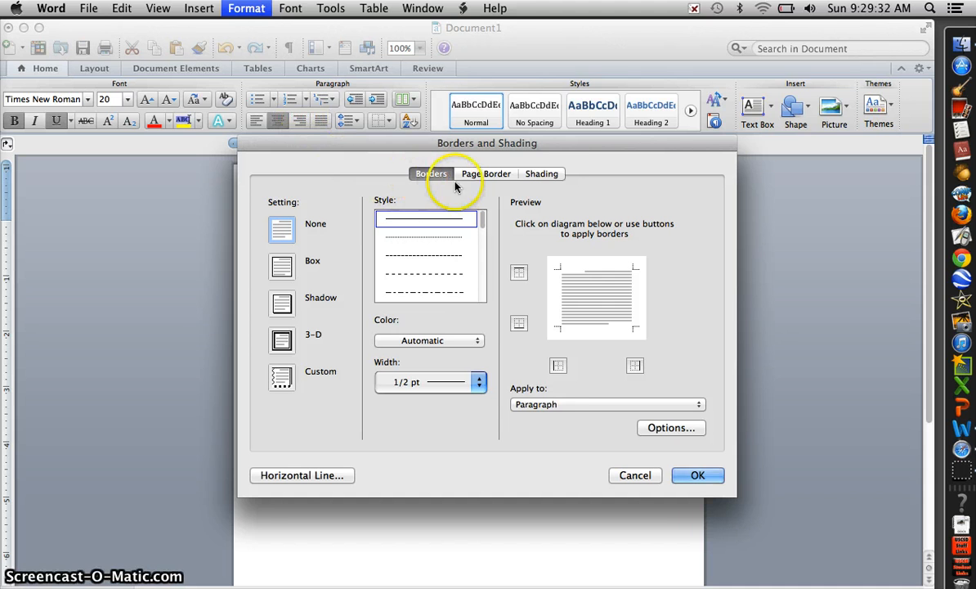
{"action": "left_click", "coordinate": [485, 175]}
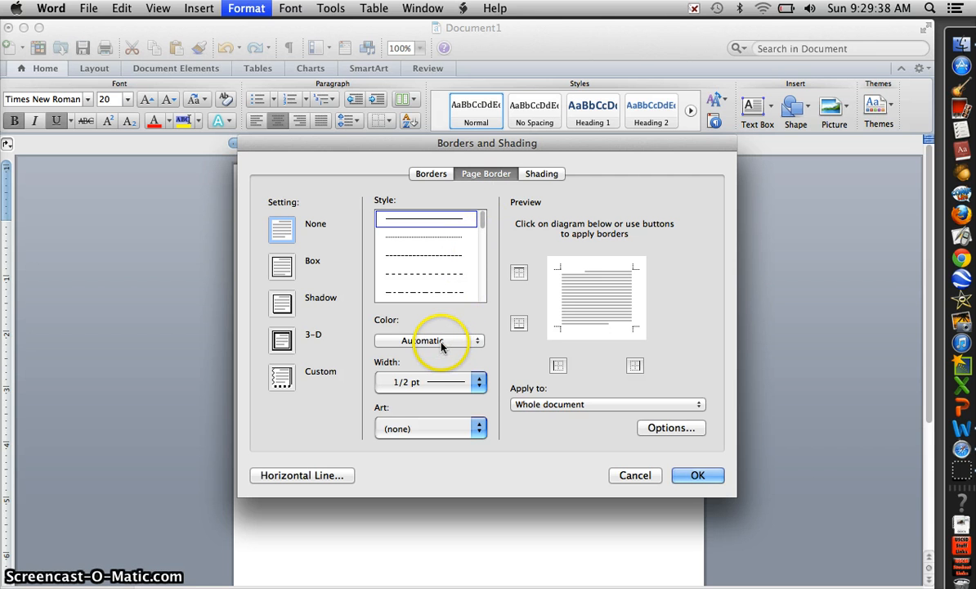
{"action": "left_click", "coordinate": [474, 384]}
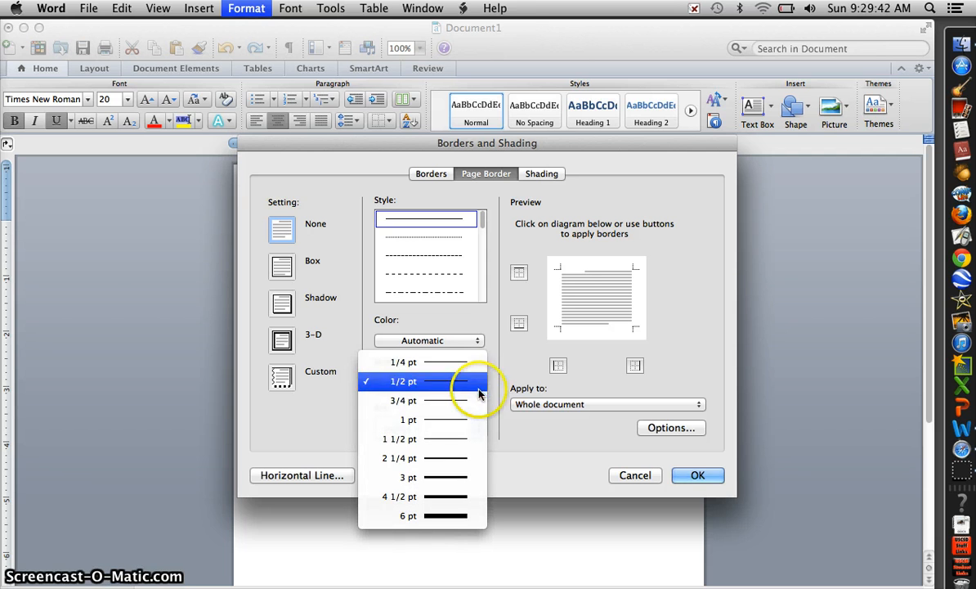
{"action": "left_click", "coordinate": [476, 495]}
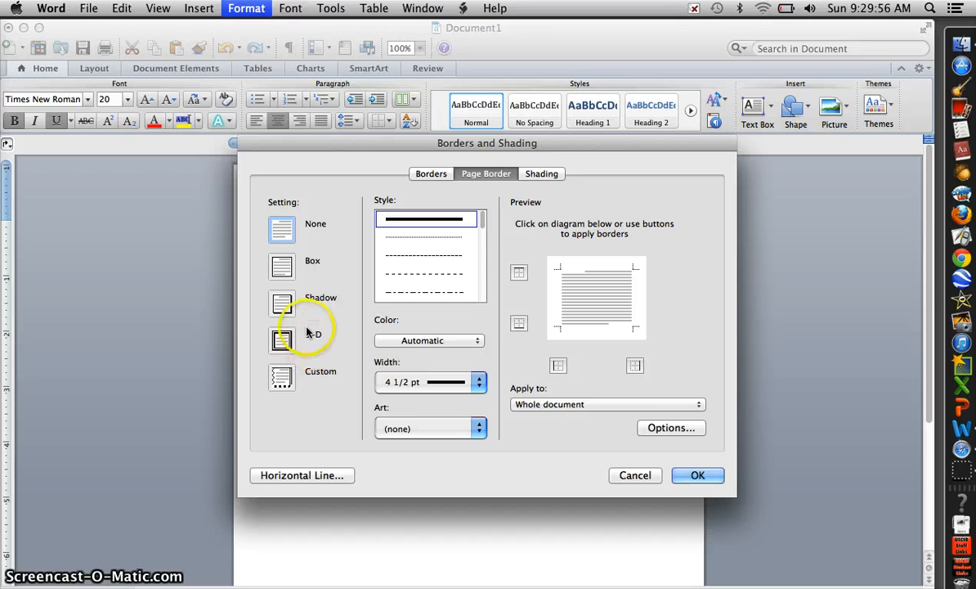
{"action": "left_click", "coordinate": [281, 305]}
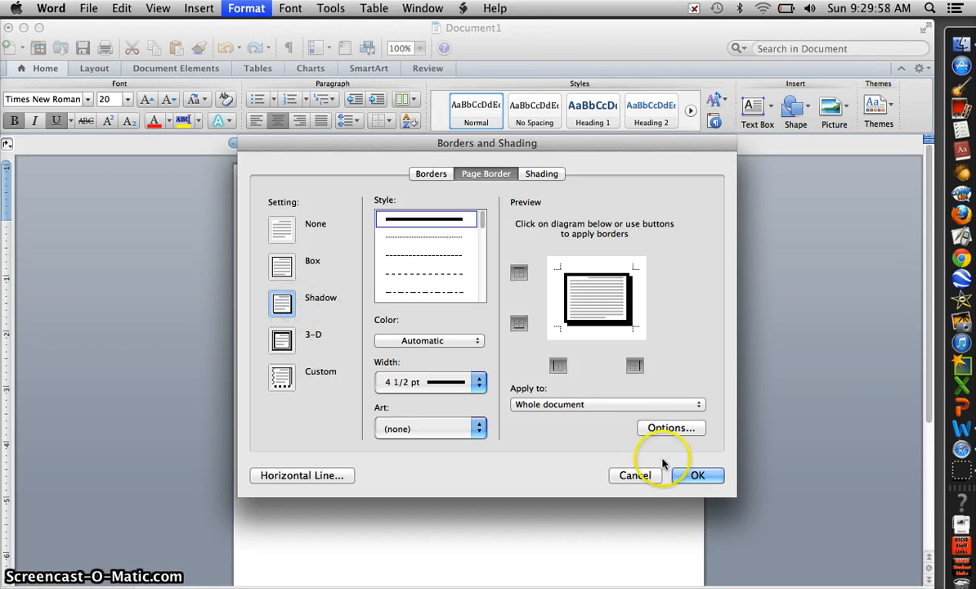
{"action": "left_click", "coordinate": [555, 409]}
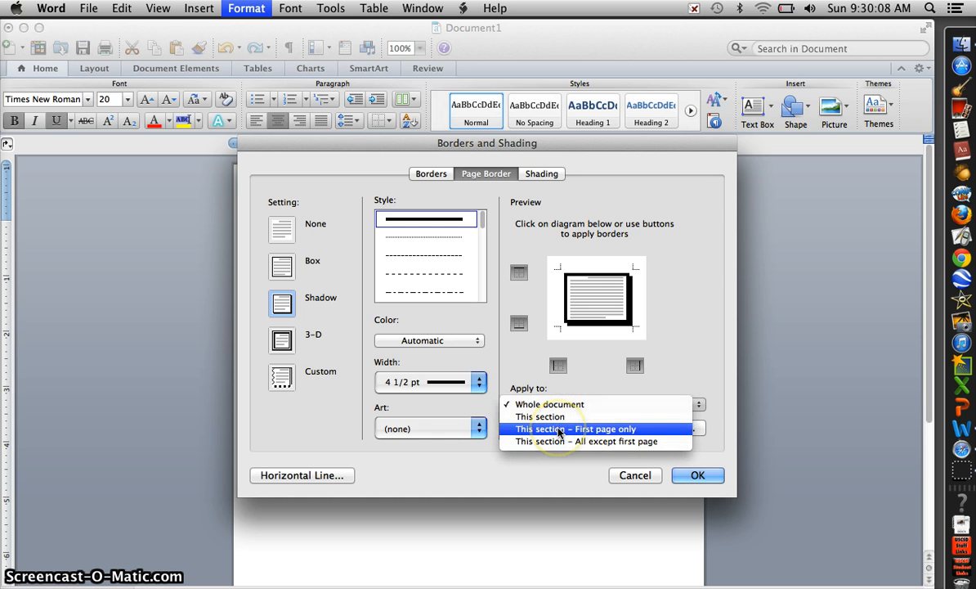
{"action": "left_click", "coordinate": [560, 429]}
{"action": "left_click", "coordinate": [691, 476]}
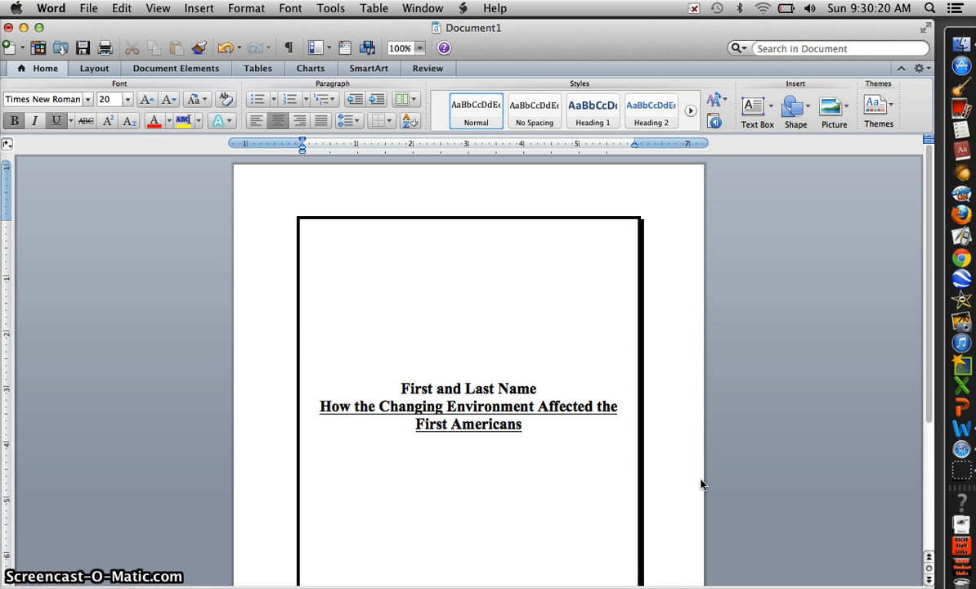
- Switch to Safari and search Google for "wooly mammoth"
{"action": "left_click", "coordinate": [962, 449]}
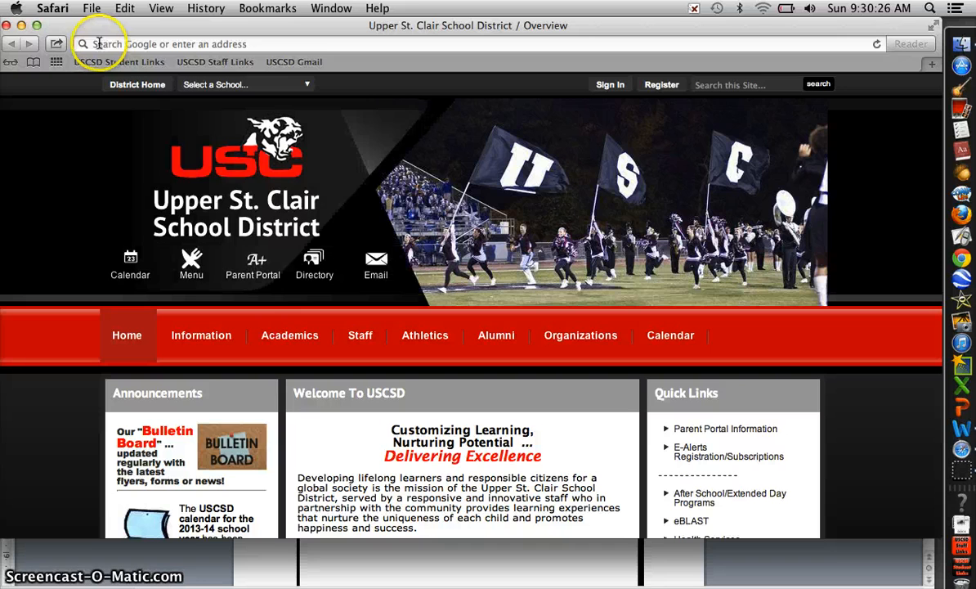
{"action": "left_click", "coordinate": [96, 43]}
{"action": "type", "text": "wooly mm"}
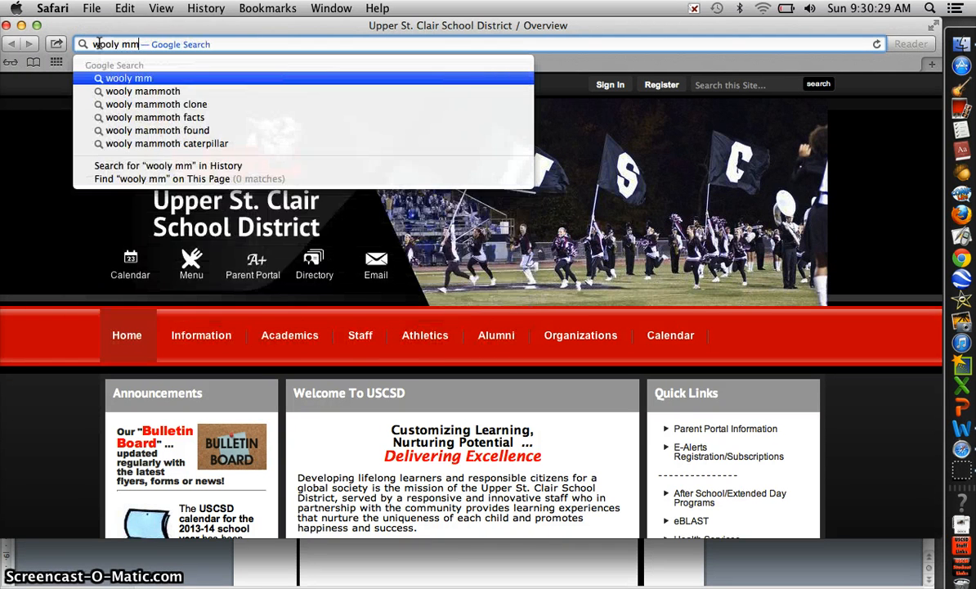
{"action": "key", "text": "BackSpace"}
{"action": "type", "text": "ammoth"}
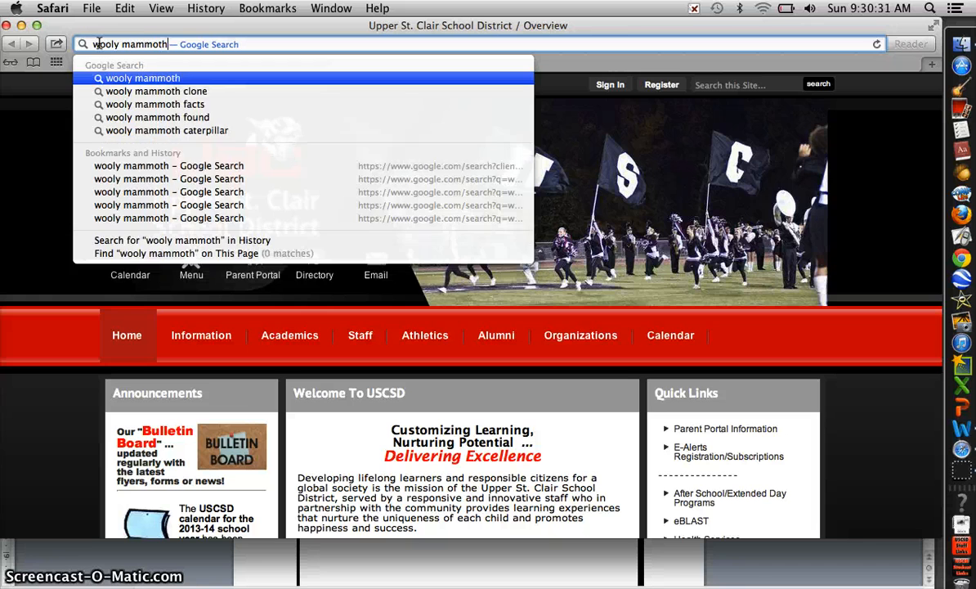
{"action": "key", "text": "Return"}
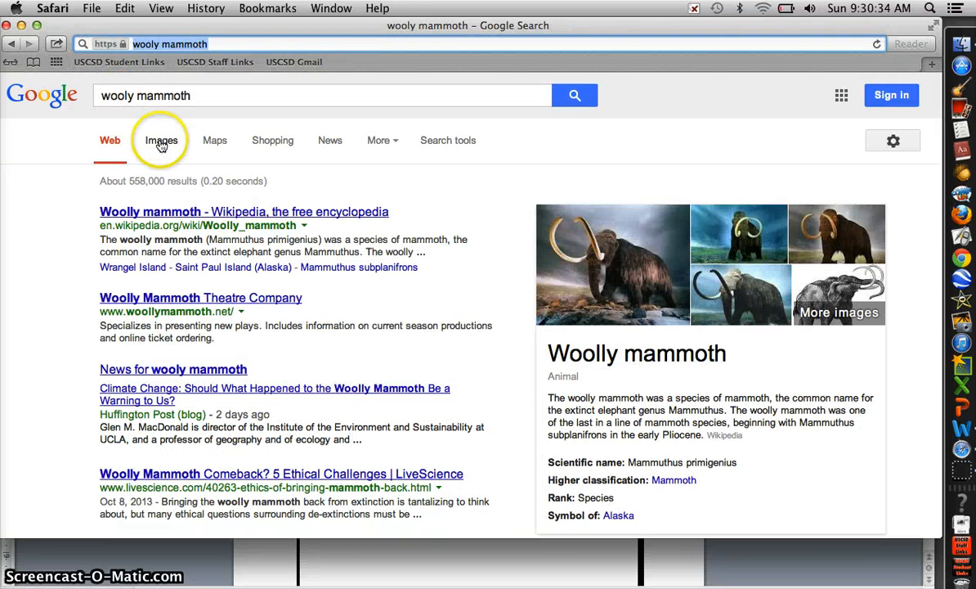
- Switch to image results and open the preview of the painting of a mammoth herd in snow
{"action": "left_click", "coordinate": [159, 140]}
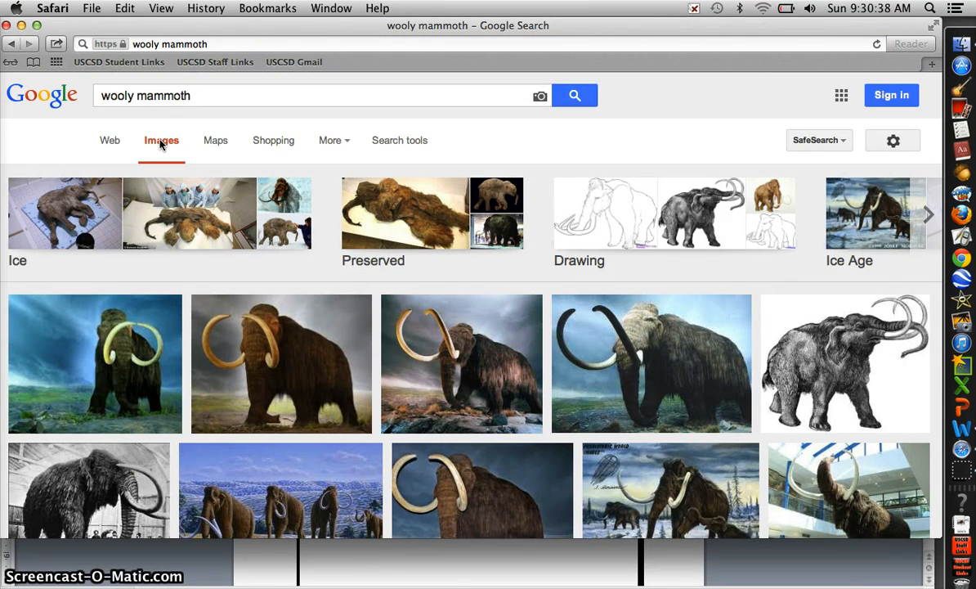
{"action": "scroll", "coordinate": [161, 144], "scroll_direction": "down", "scroll_amount": 10}
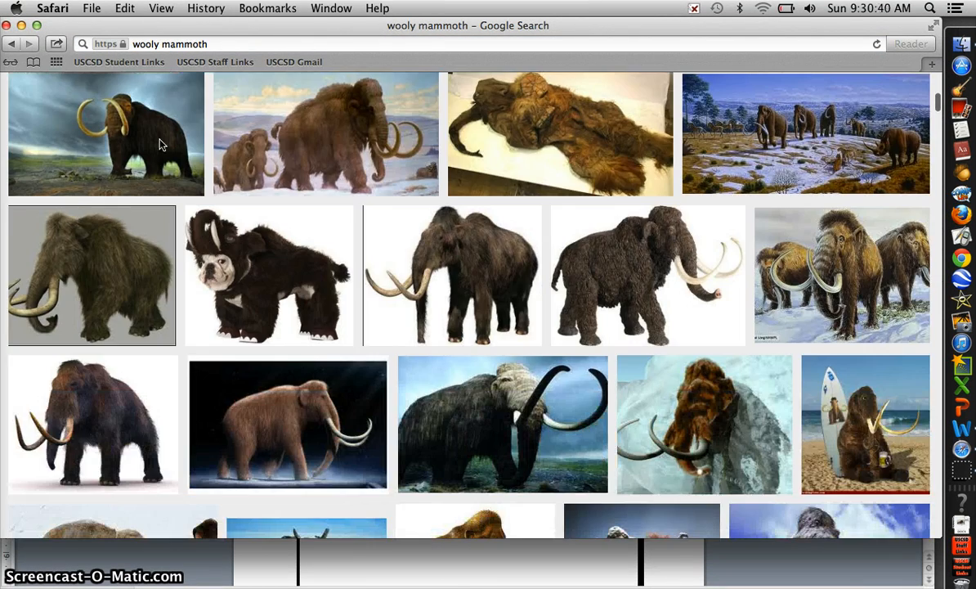
{"action": "scroll", "coordinate": [161, 143], "scroll_direction": "up", "scroll_amount": 3}
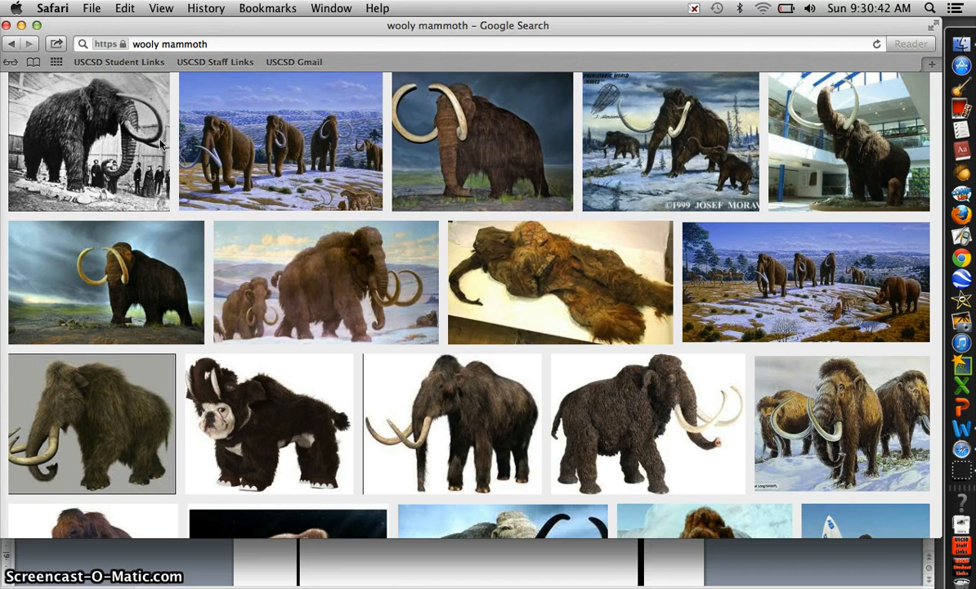
{"action": "left_click", "coordinate": [275, 103]}
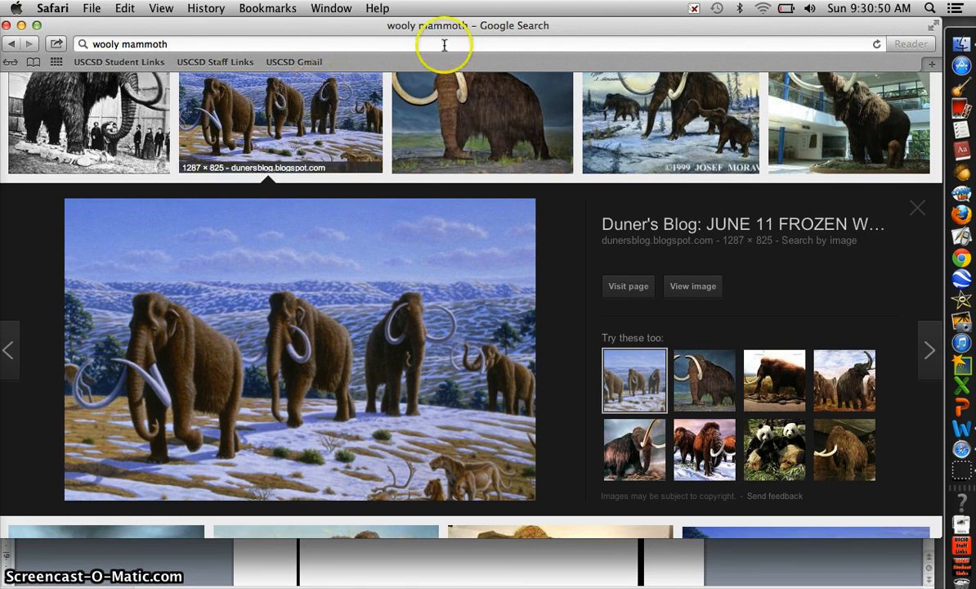
- Arrange the browser over the document and drag the mammoth herd image out onto the desktop to save it
{"action": "left_click_drag", "start_coordinate": [523, 22], "coordinate": [425, 8]}
{"action": "left_click_drag", "start_coordinate": [889, 30], "coordinate": [849, 26]}
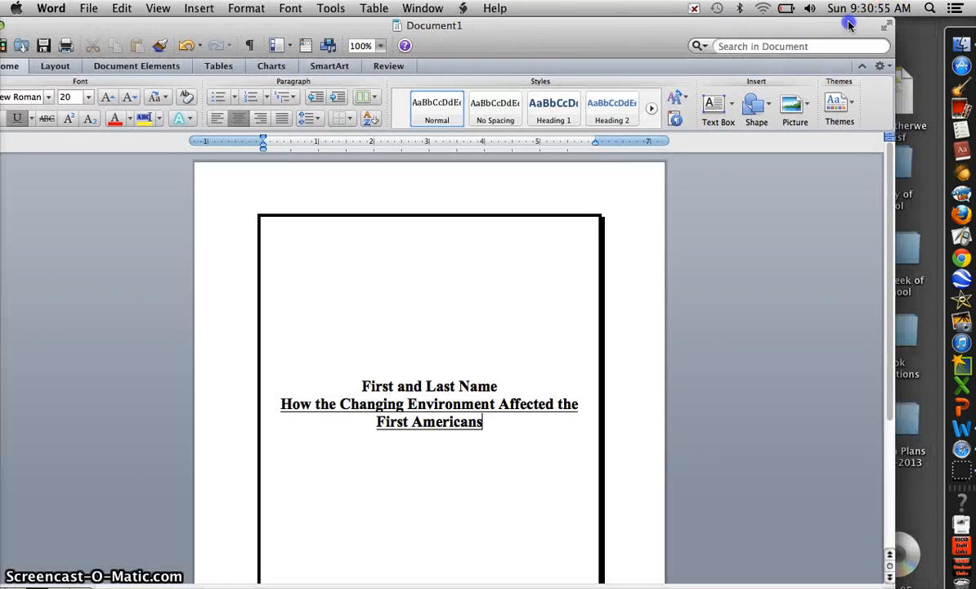
{"action": "left_click_drag", "start_coordinate": [791, 24], "coordinate": [793, 38]}
{"action": "left_click", "coordinate": [774, 27]}
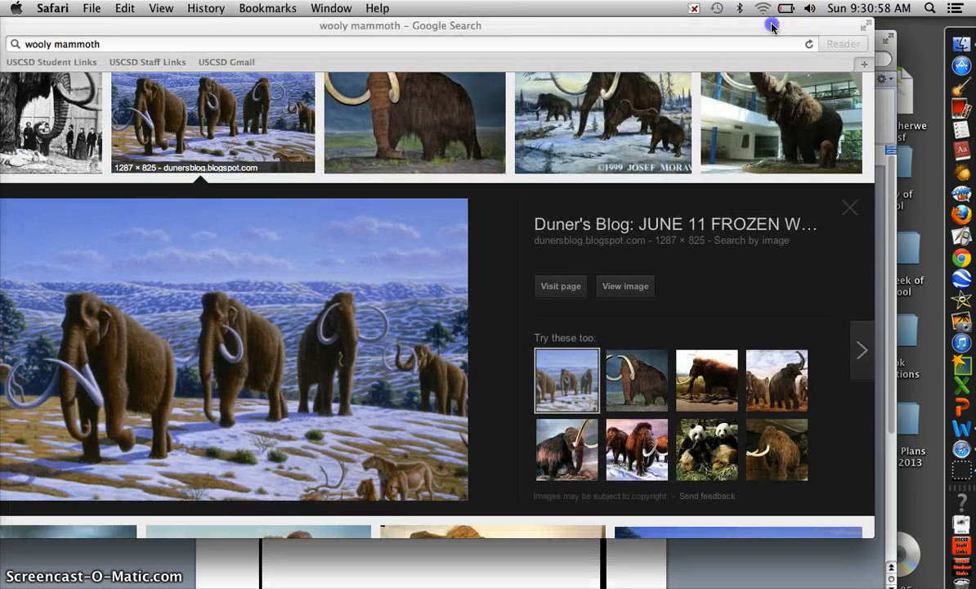
{"action": "left_click_drag", "start_coordinate": [370, 325], "coordinate": [927, 513]}
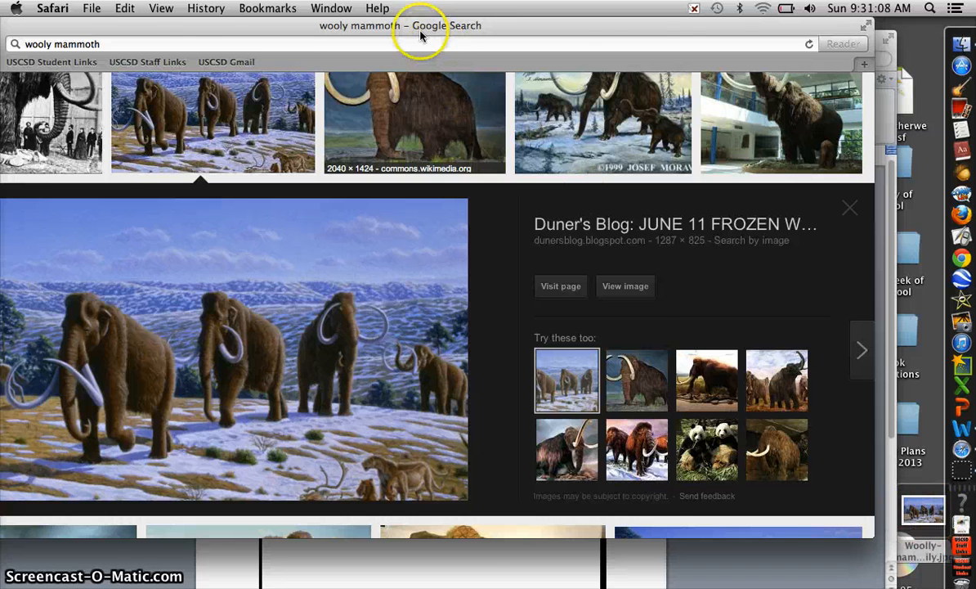
- Minimize the browser and insert the saved mammoth image file into the cover page below the title
{"action": "left_click_drag", "start_coordinate": [398, 25], "coordinate": [581, 36]}
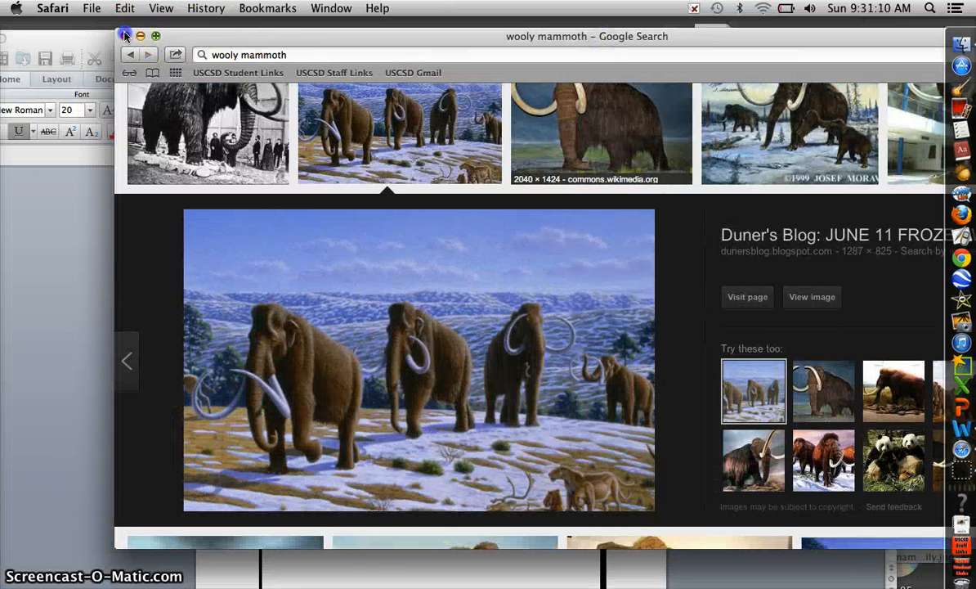
{"action": "left_click", "coordinate": [140, 36]}
{"action": "left_click", "coordinate": [222, 41]}
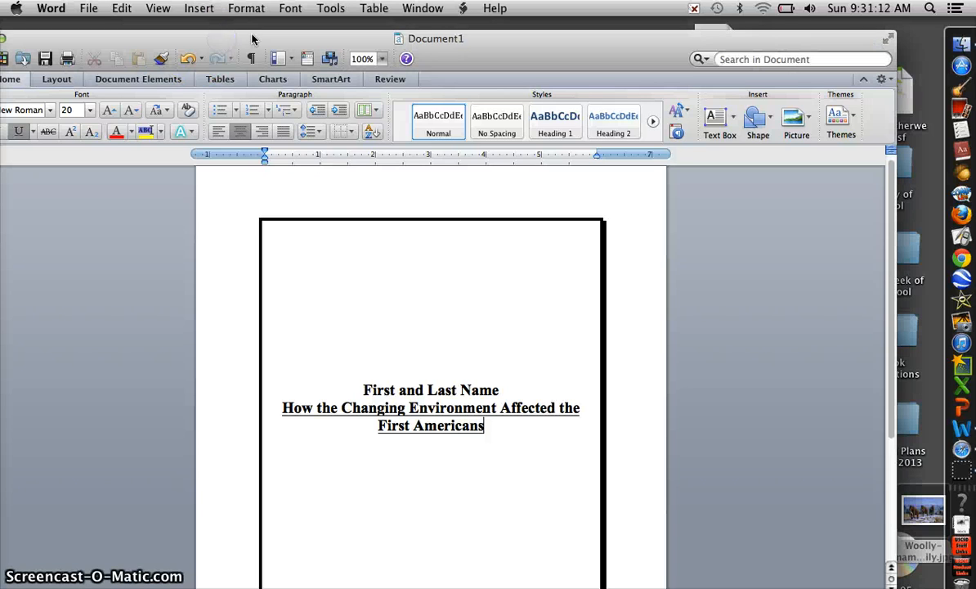
{"action": "left_click_drag", "start_coordinate": [253, 34], "coordinate": [242, 21]}
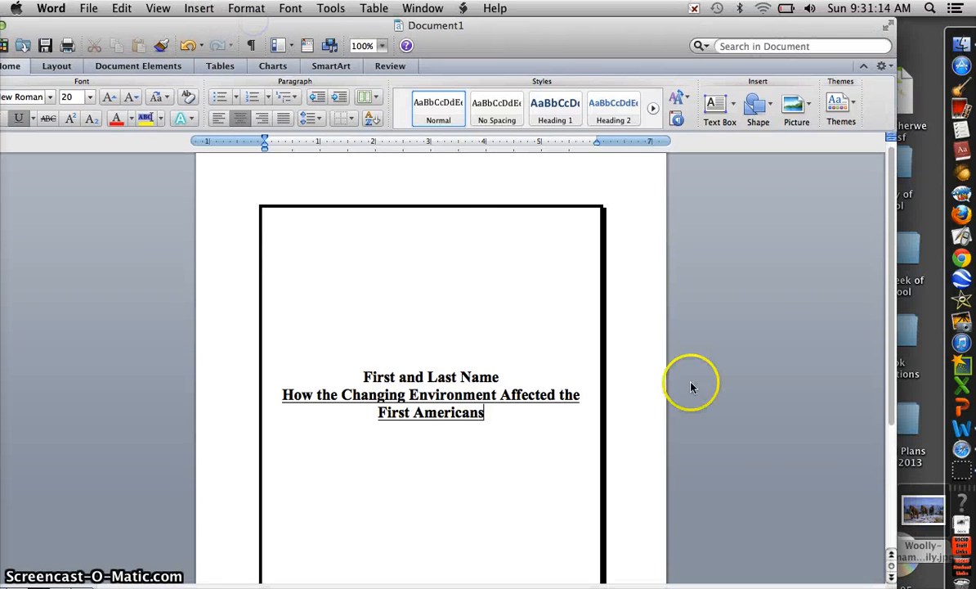
{"action": "left_click_drag", "start_coordinate": [922, 509], "coordinate": [435, 466]}
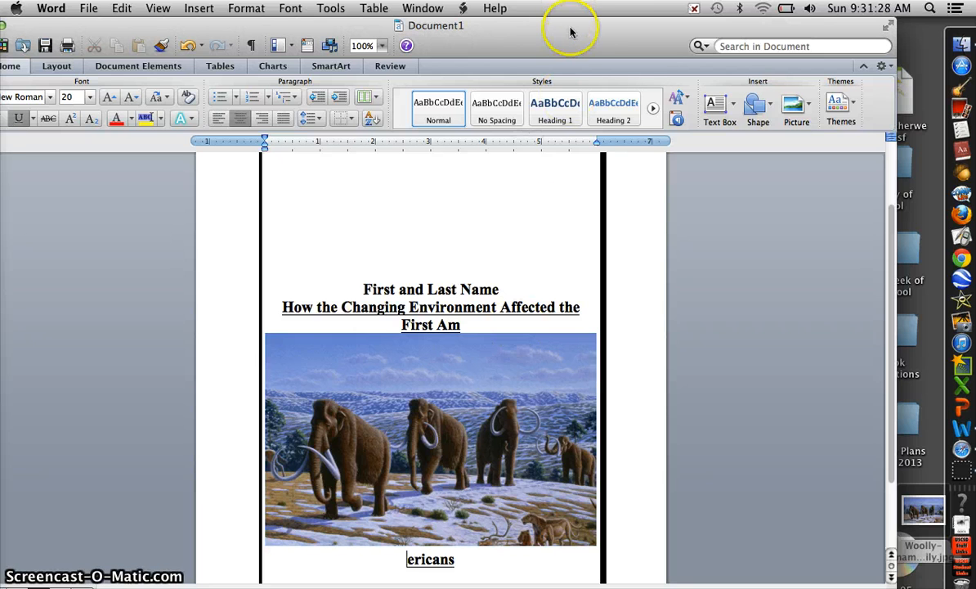
- Select the picture and set its text wrapping to Through
{"action": "left_click_drag", "start_coordinate": [570, 32], "coordinate": [612, 33]}
{"action": "left_click", "coordinate": [462, 407]}
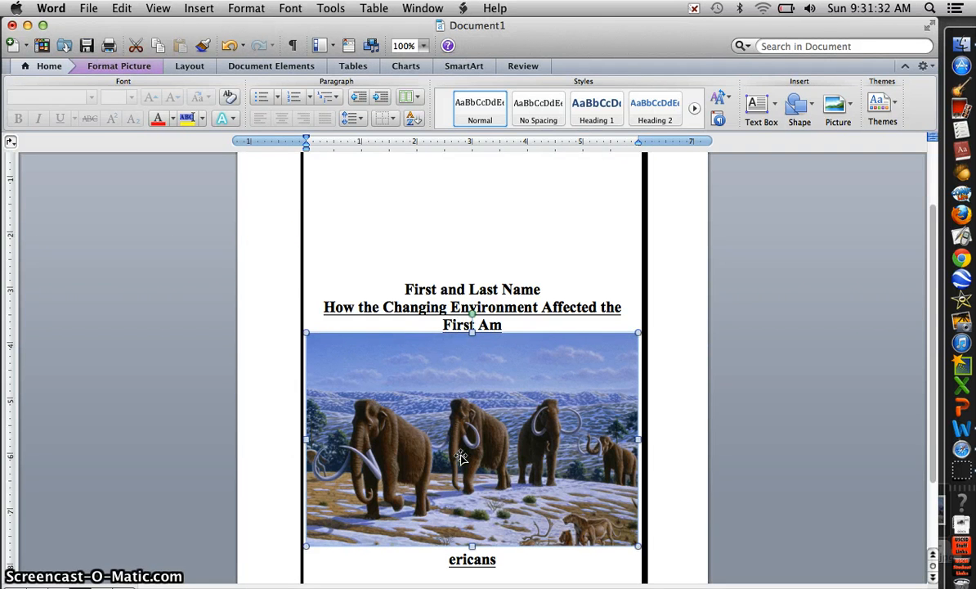
{"action": "left_click", "coordinate": [147, 72]}
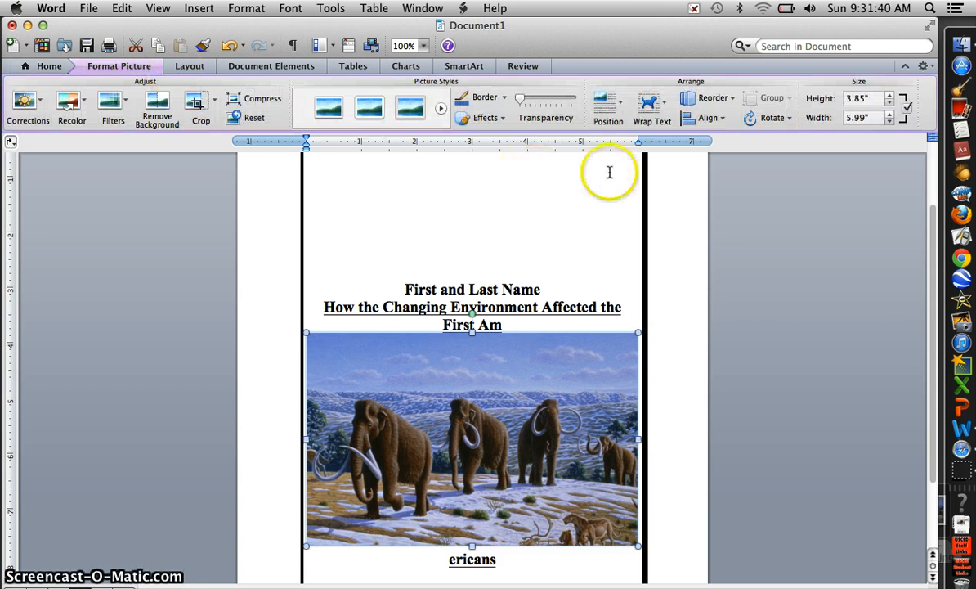
{"action": "left_click", "coordinate": [665, 104]}
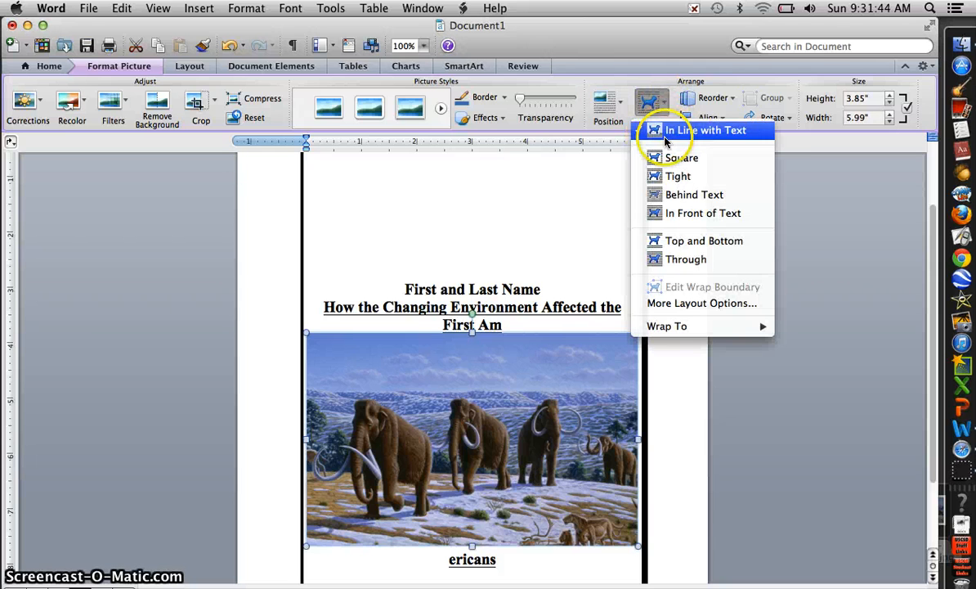
{"action": "left_click", "coordinate": [682, 258]}
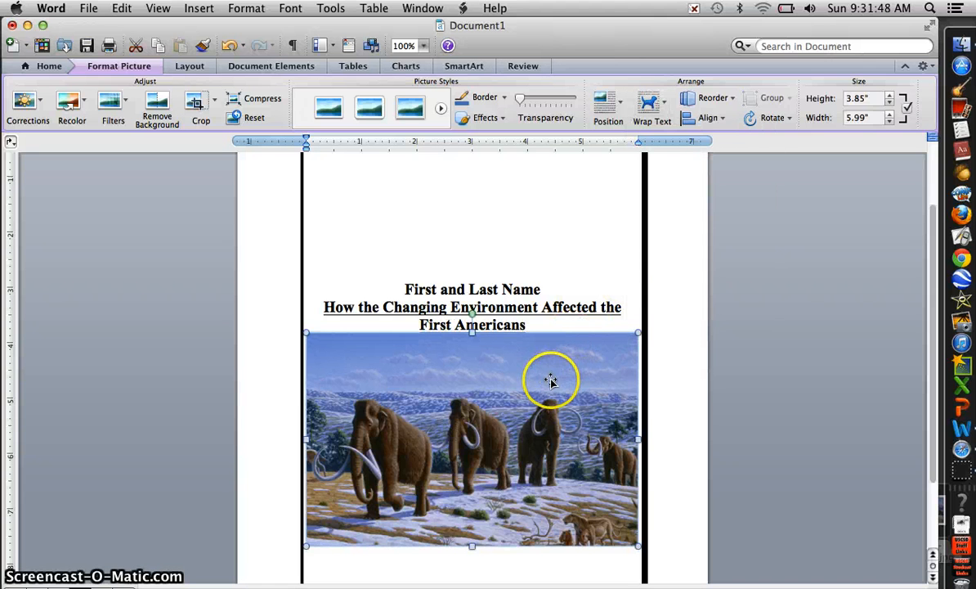
- Move the picture below the title and resize it to about 3.3" by 5.13"
{"action": "left_click_drag", "start_coordinate": [552, 390], "coordinate": [553, 423]}
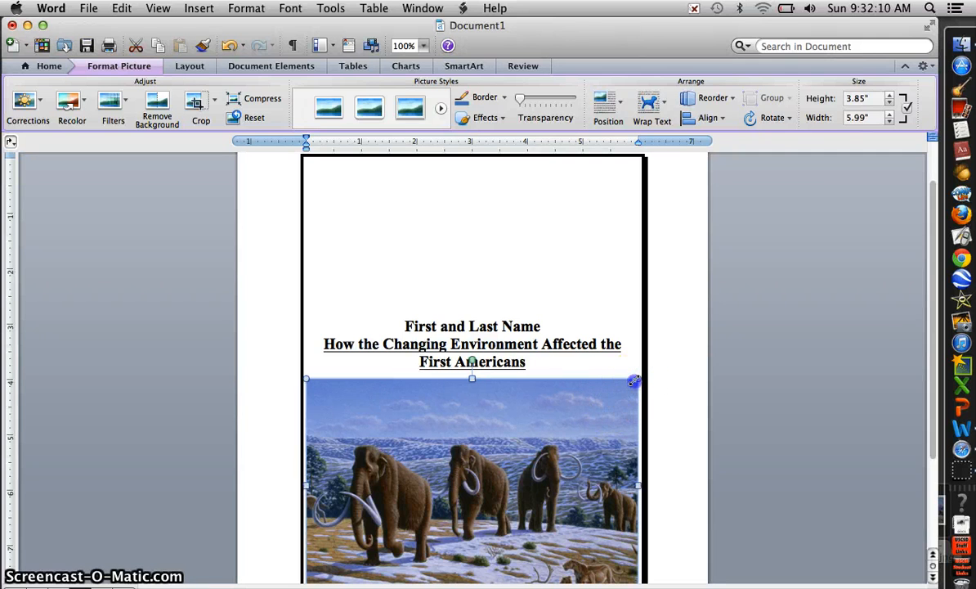
{"action": "left_click_drag", "start_coordinate": [634, 383], "coordinate": [606, 404]}
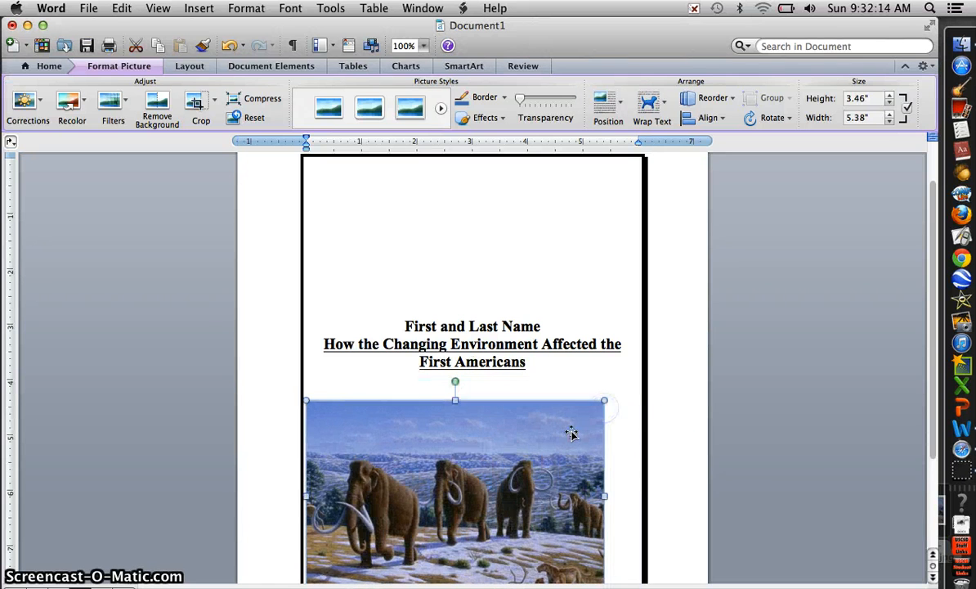
{"action": "left_click_drag", "start_coordinate": [578, 437], "coordinate": [586, 417]}
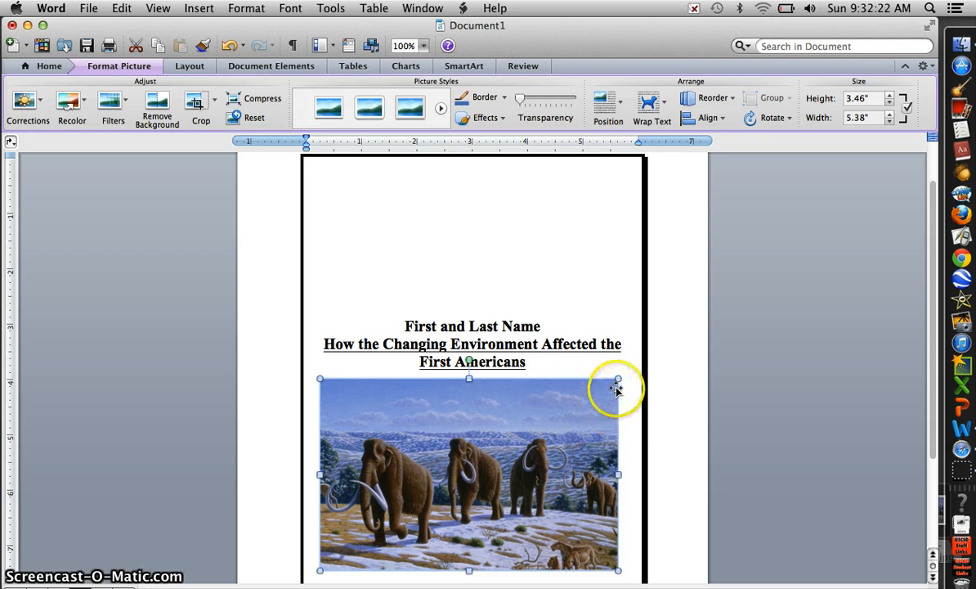
{"action": "left_click_drag", "start_coordinate": [618, 377], "coordinate": [577, 407]}
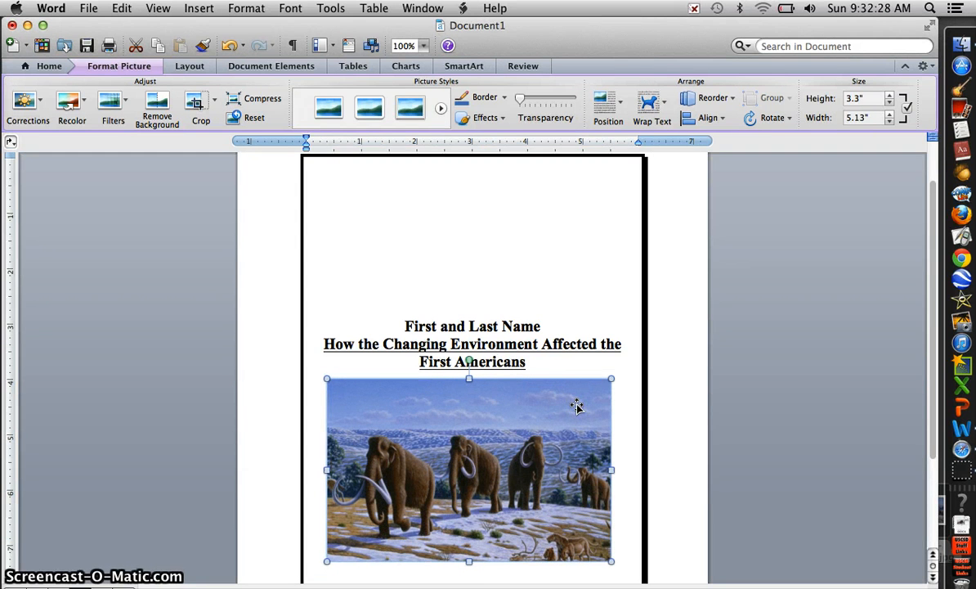
- Insert a page break after the cover page to start a new page
{"action": "left_click", "coordinate": [481, 577]}
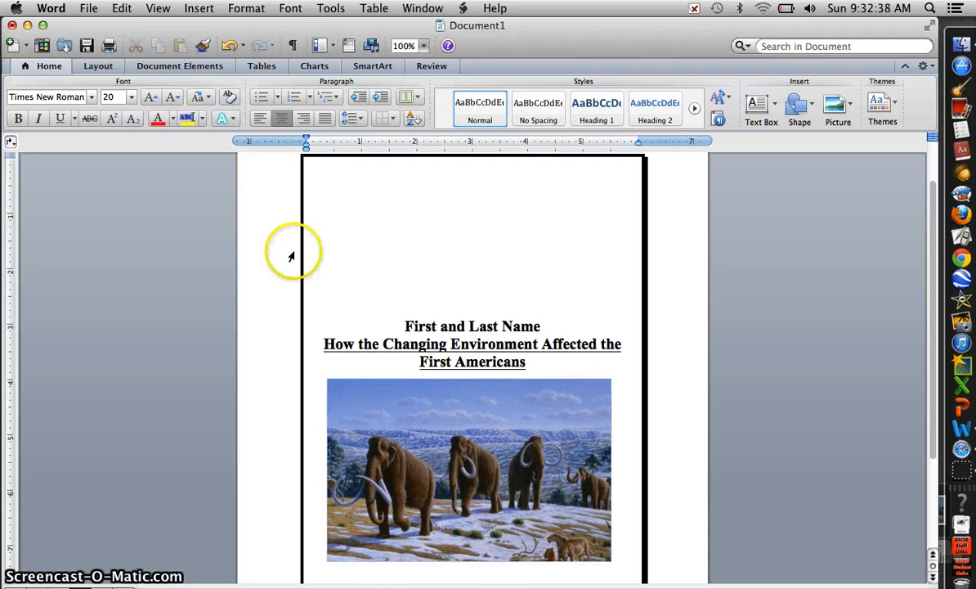
{"action": "left_click", "coordinate": [200, 9]}
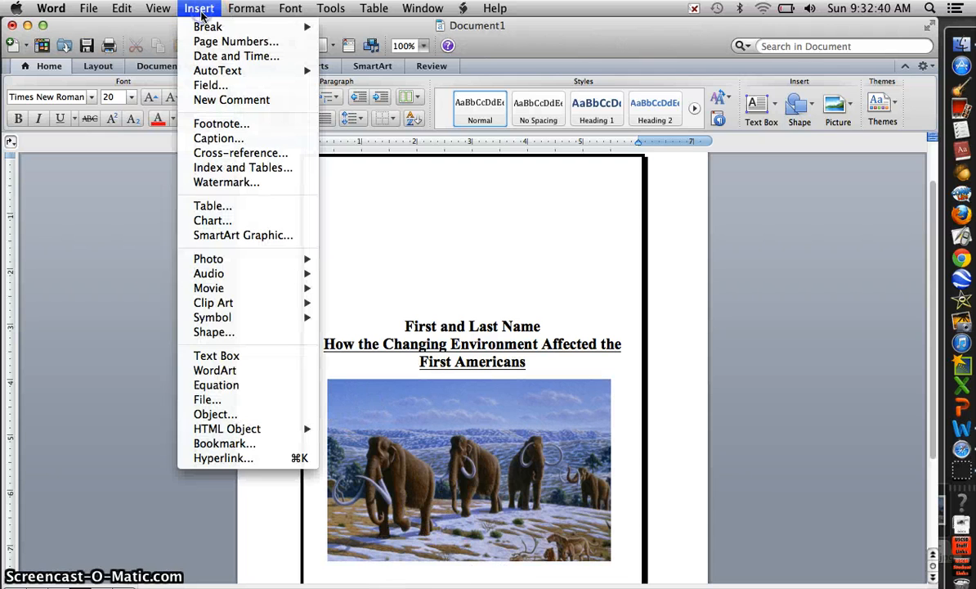
{"action": "mouse_move", "coordinate": [211, 27]}
{"action": "left_click", "coordinate": [331, 32]}
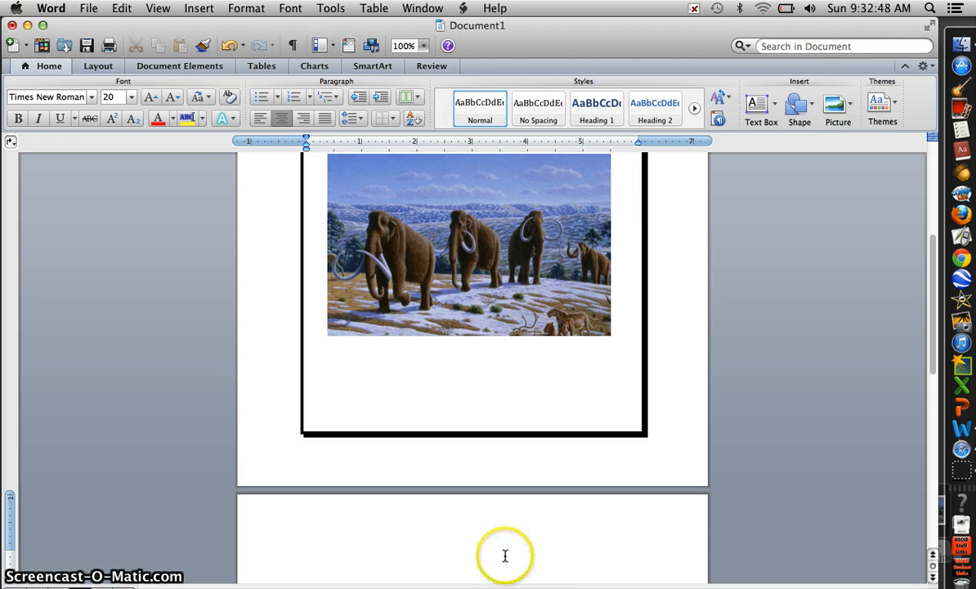
- Left-align the new page's text and set the font size to 14
{"action": "left_click", "coordinate": [261, 121]}
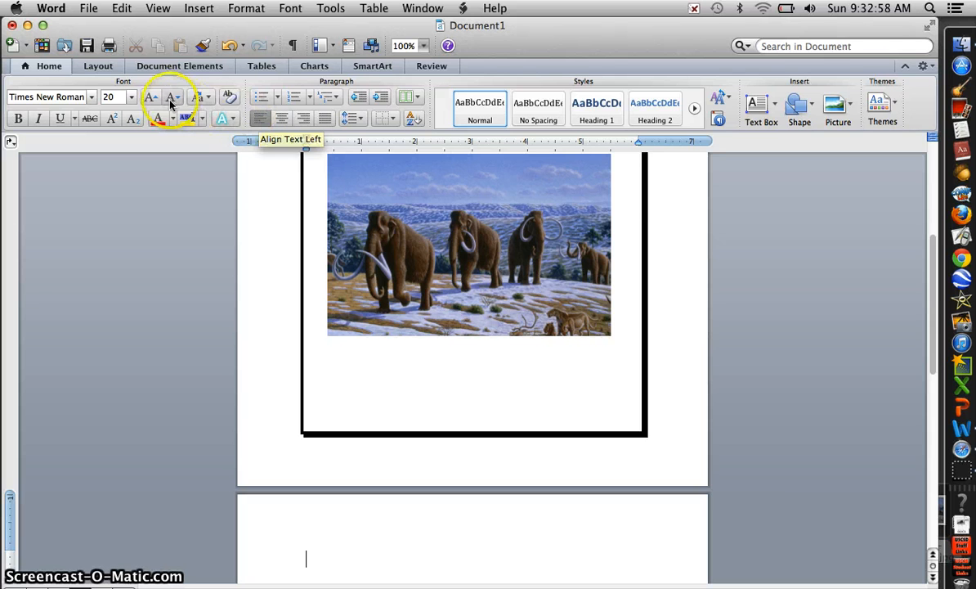
{"action": "left_click", "coordinate": [131, 97]}
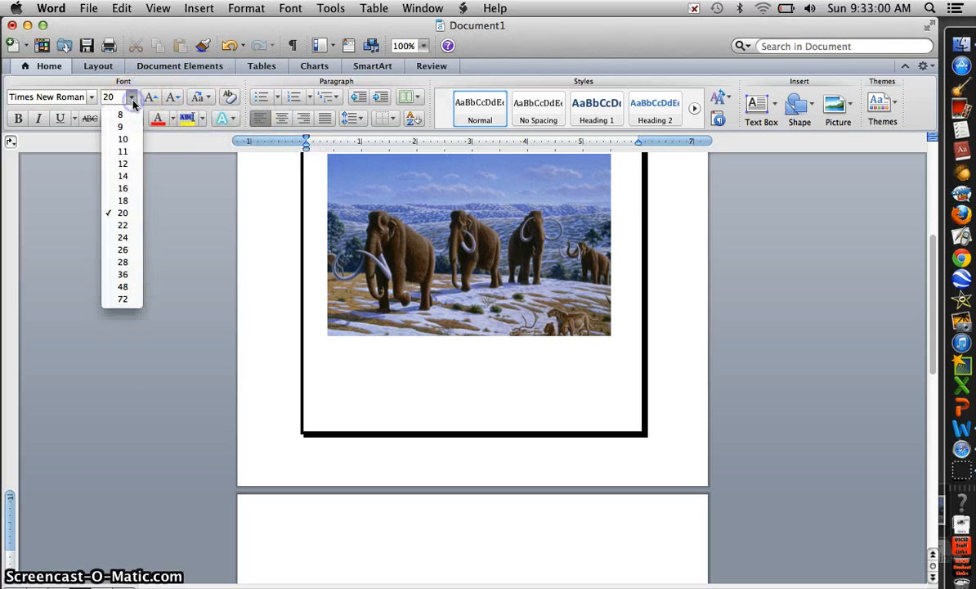
{"action": "left_click", "coordinate": [133, 178]}
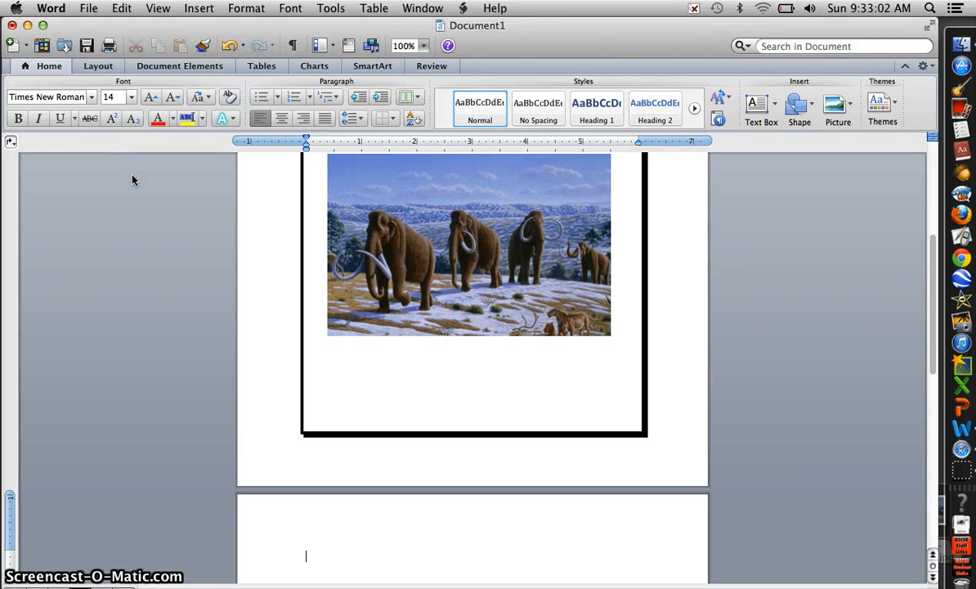
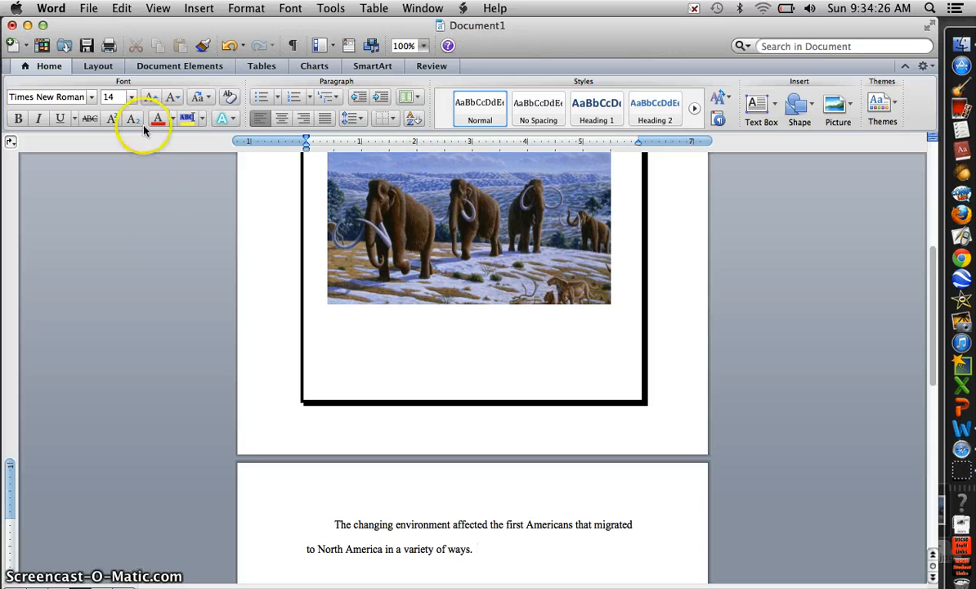
- Save the document to the Desktop as Changing Environment essay.docx, replacing the existing file of that name
{"action": "left_click", "coordinate": [88, 9]}
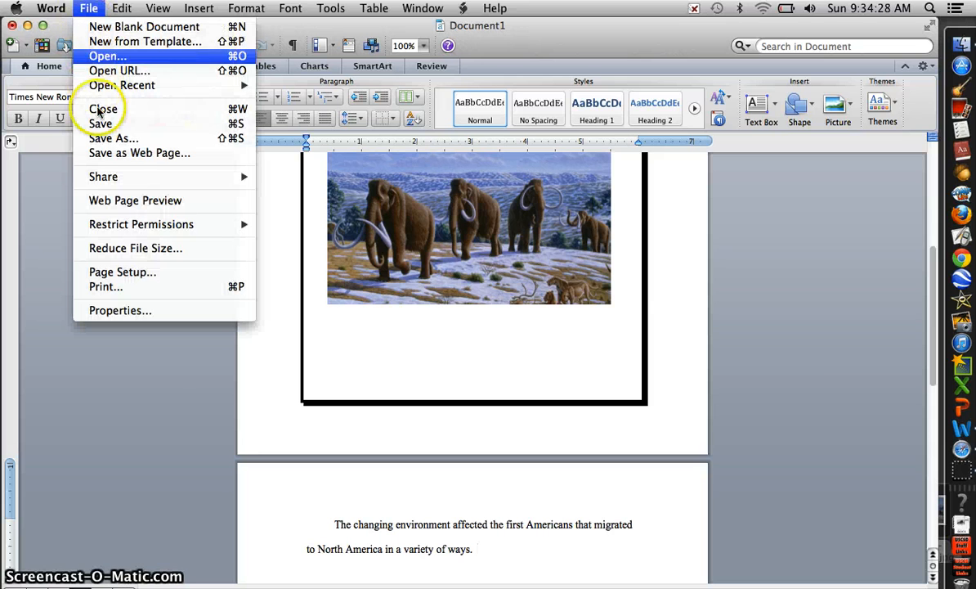
{"action": "left_click", "coordinate": [103, 138]}
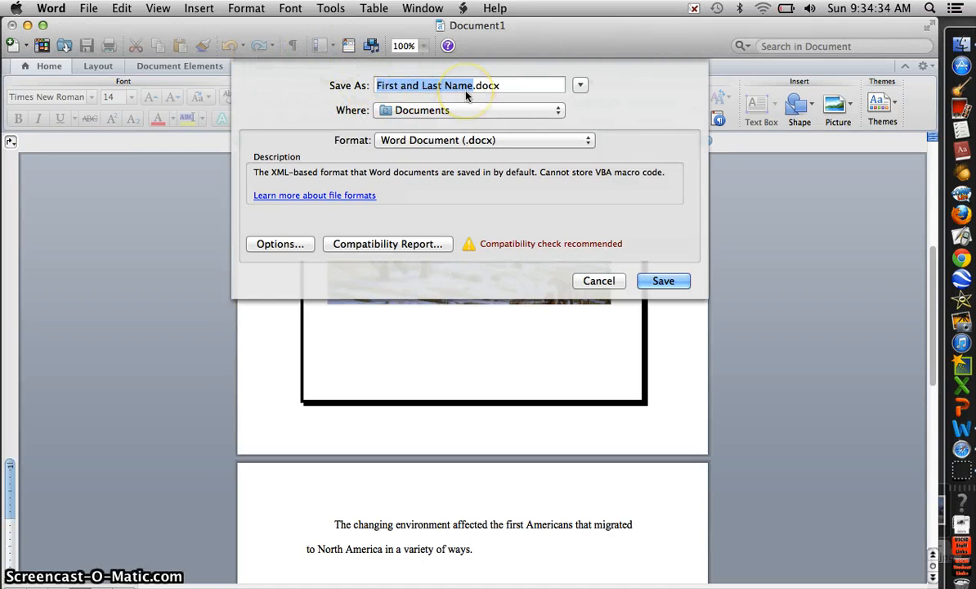
{"action": "type", "text": "Changn"}
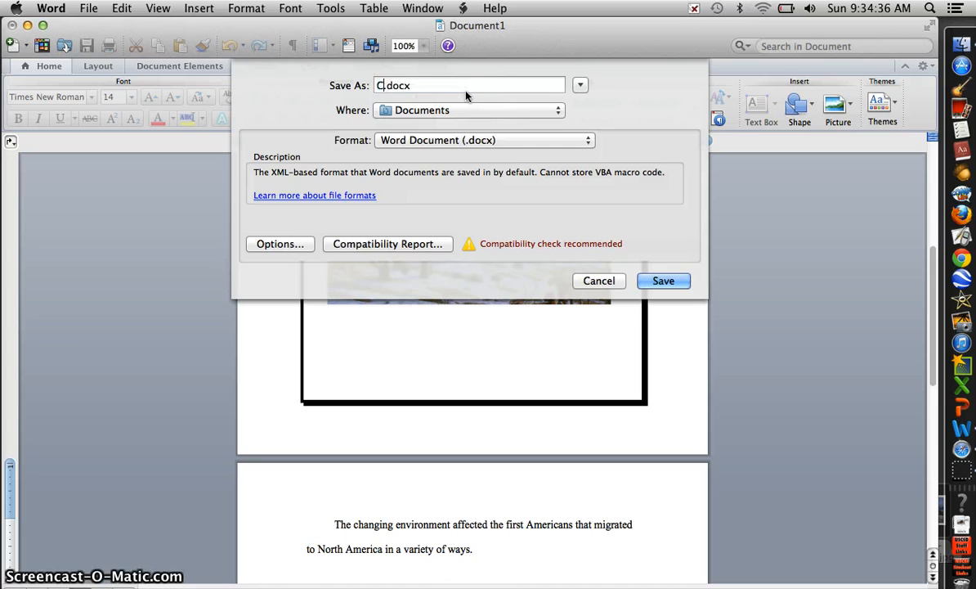
{"action": "key", "text": "BackSpace"}
{"action": "type", "text": "ing Envir"}
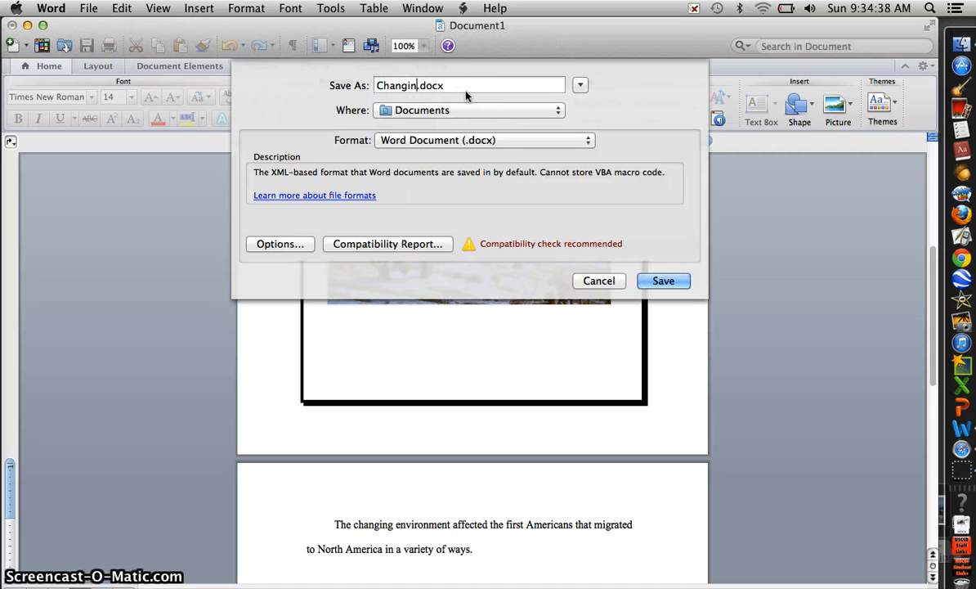
{"action": "type", "text": "onment essa"}
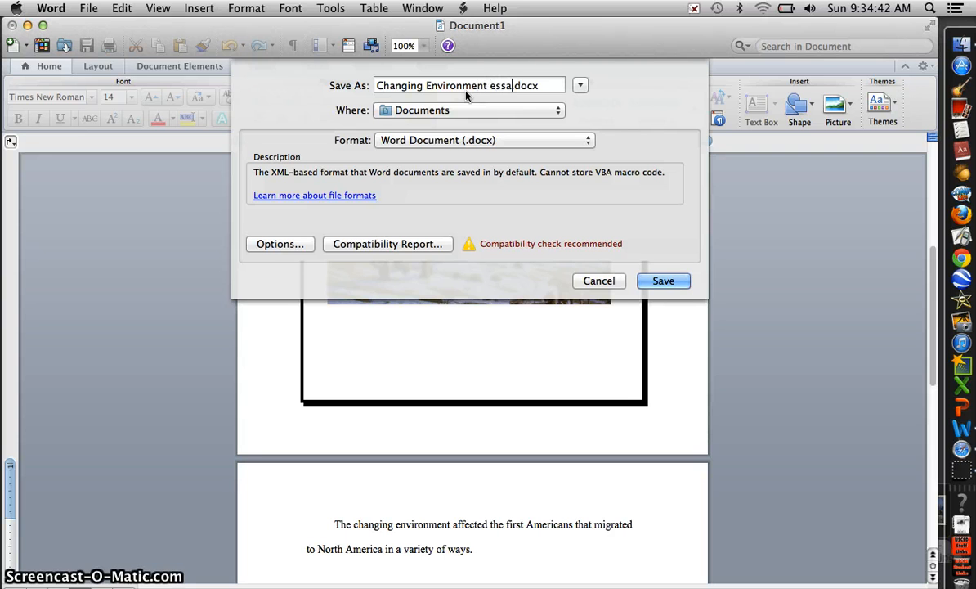
{"action": "type", "text": "y"}
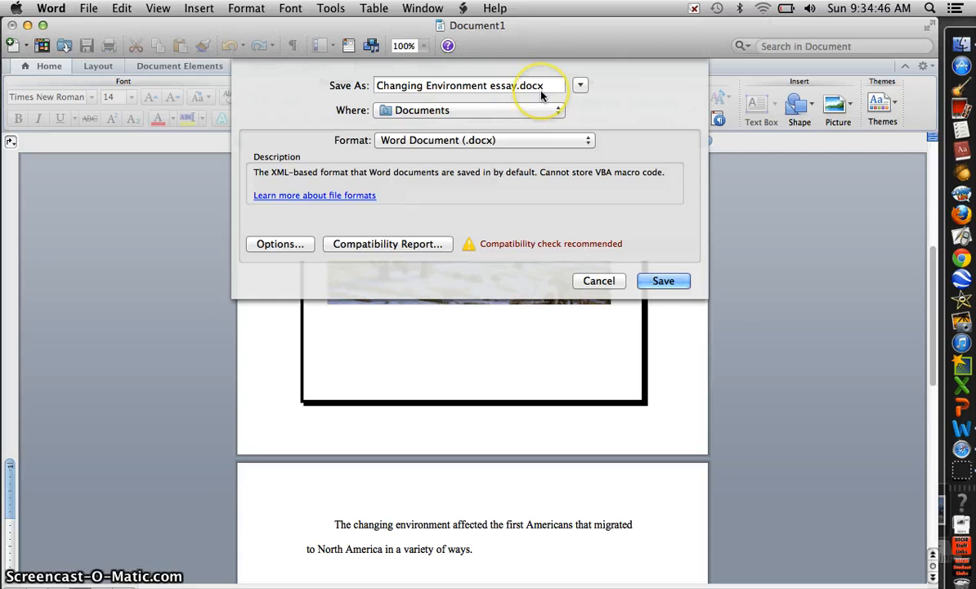
{"action": "left_click", "coordinate": [493, 110]}
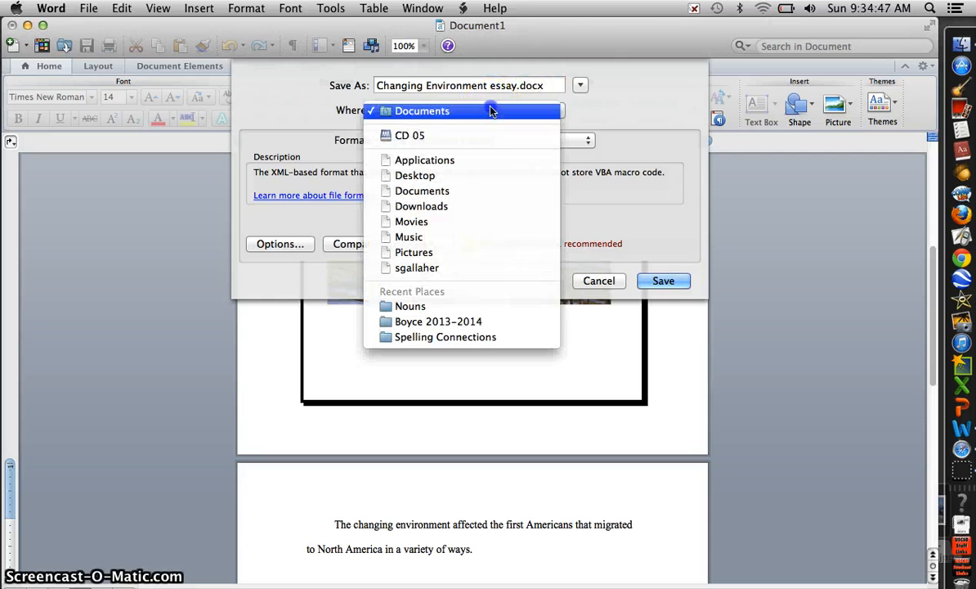
{"action": "left_click", "coordinate": [482, 175]}
{"action": "left_click", "coordinate": [660, 281]}
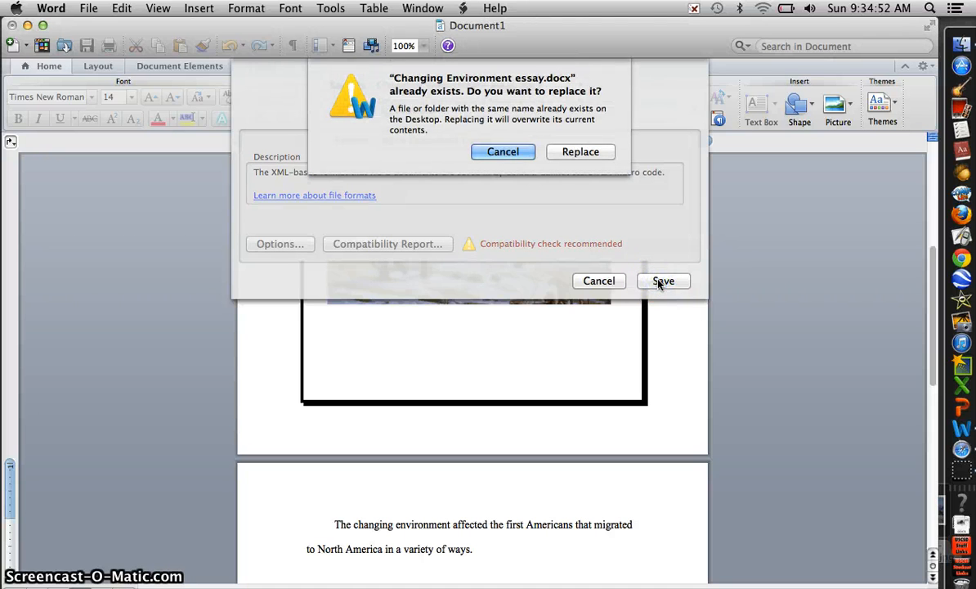
{"action": "left_click", "coordinate": [577, 154]}
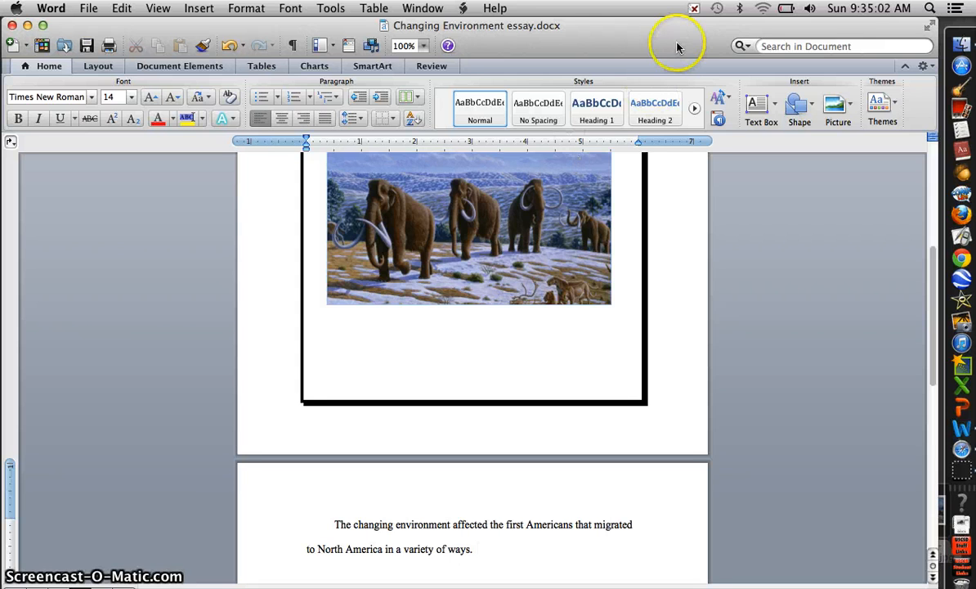
- Locate the saved Changing Environment essay file on the Desktop
{"action": "left_click_drag", "start_coordinate": [633, 30], "coordinate": [127, 31]}
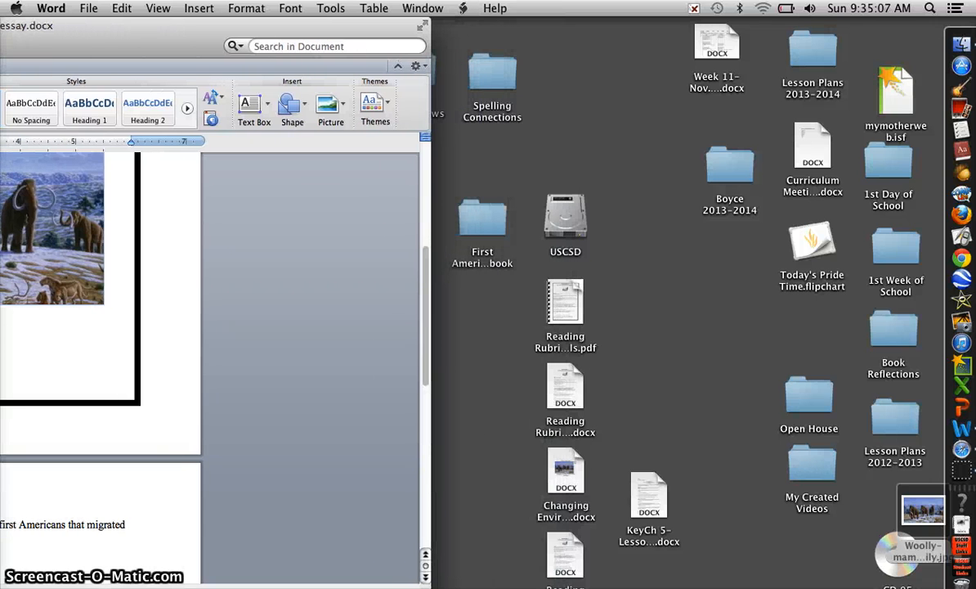
{"action": "left_click", "coordinate": [566, 463]}
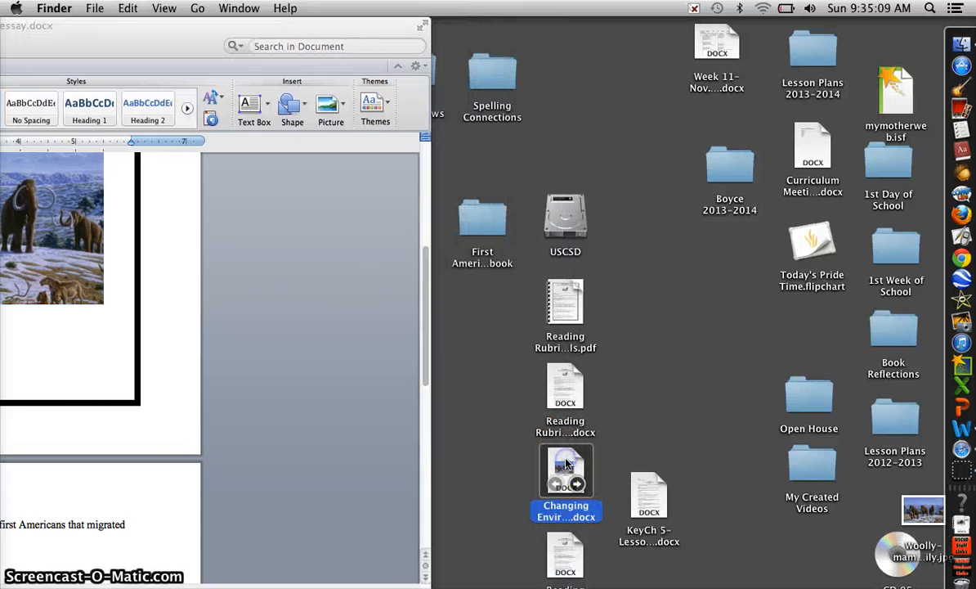
{"action": "left_click", "coordinate": [161, 53]}
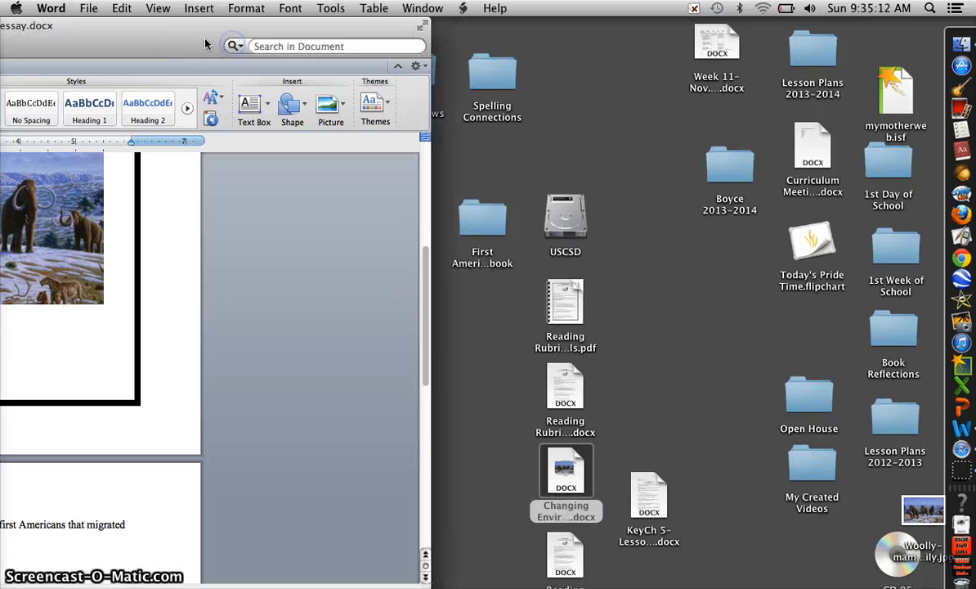
{"action": "left_click_drag", "start_coordinate": [206, 44], "coordinate": [636, 6]}
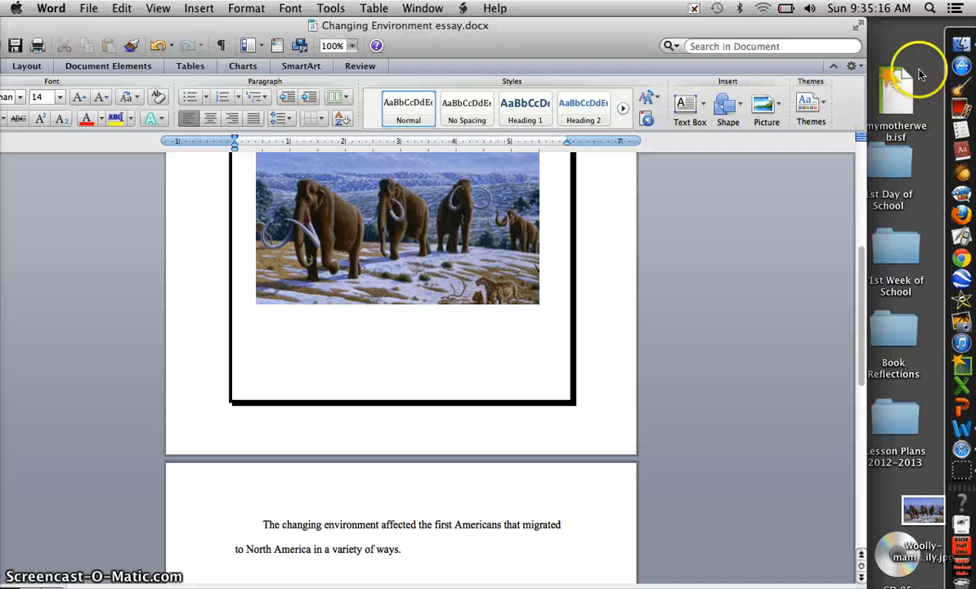
{"action": "left_click", "coordinate": [913, 113]}
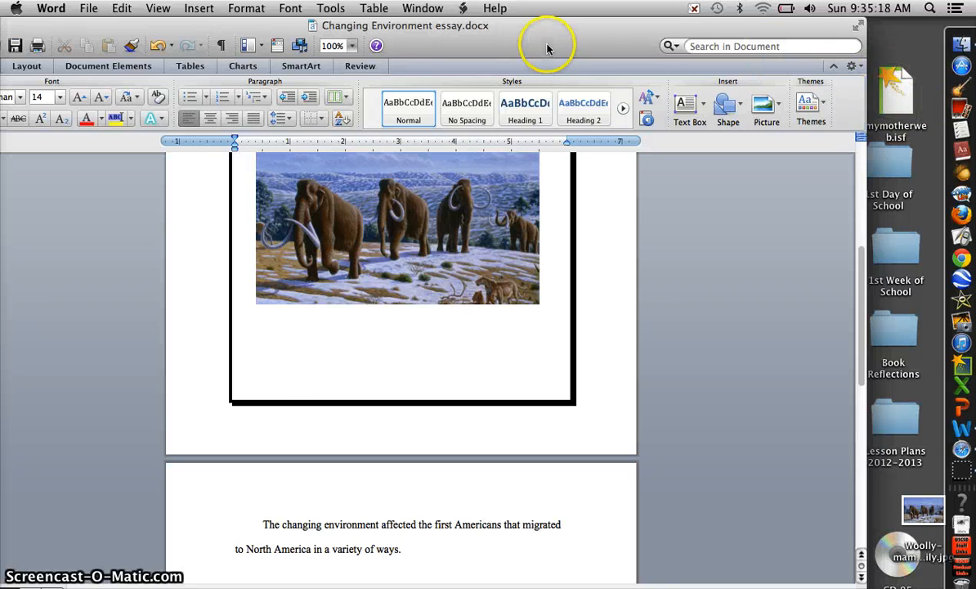
{"action": "left_click_drag", "start_coordinate": [547, 49], "coordinate": [121, 37]}
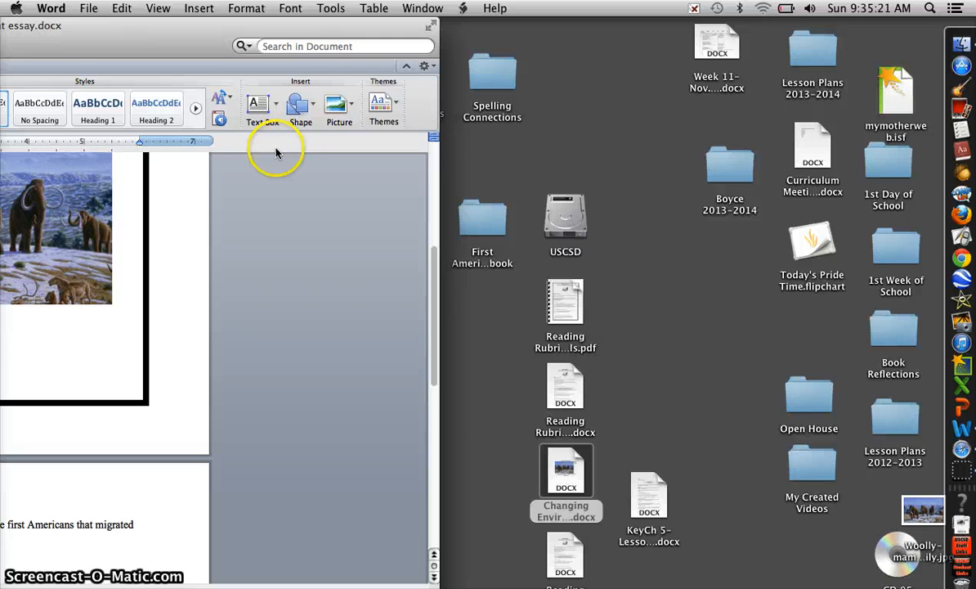
{"action": "left_click", "coordinate": [577, 468]}
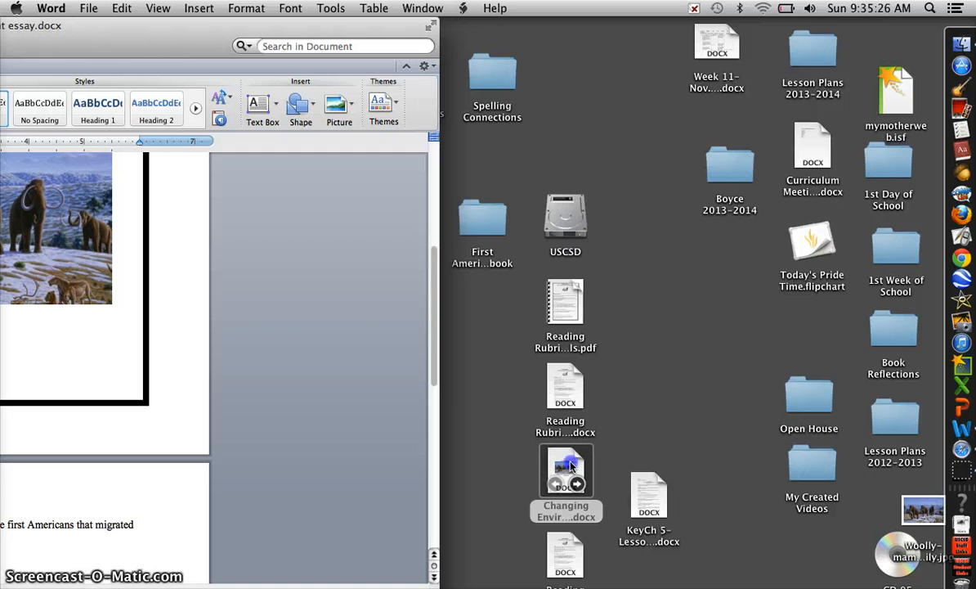
{"action": "left_click_drag", "start_coordinate": [570, 466], "coordinate": [973, 474]}
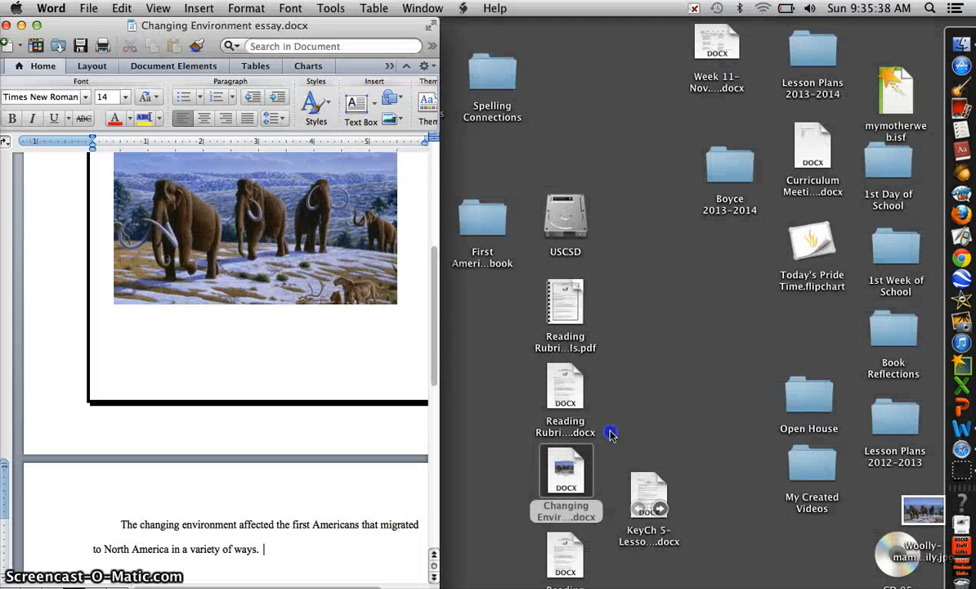
{"action": "left_click_drag", "start_coordinate": [213, 27], "coordinate": [355, 26]}
{"action": "left_click", "coordinate": [394, 246]}
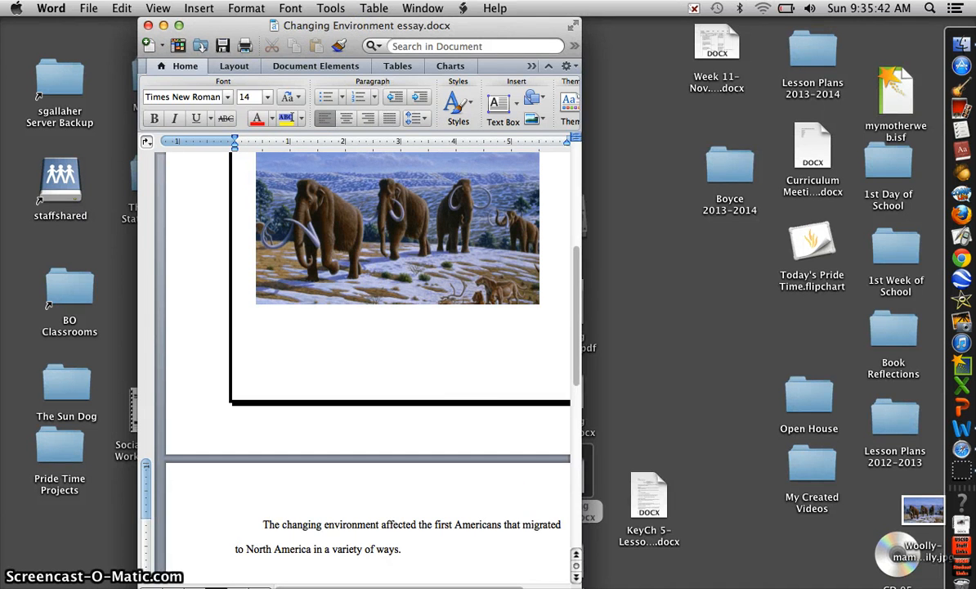
{"action": "left_click_drag", "start_coordinate": [577, 577], "coordinate": [850, 572]}
{"action": "left_click_drag", "start_coordinate": [605, 25], "coordinate": [483, 11]}
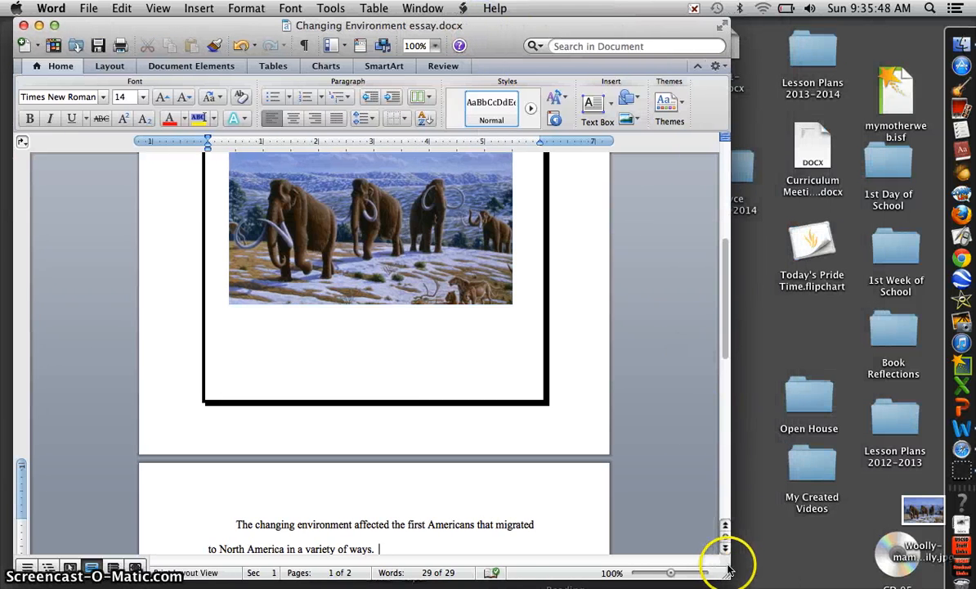
{"action": "left_click_drag", "start_coordinate": [729, 578], "coordinate": [884, 579]}
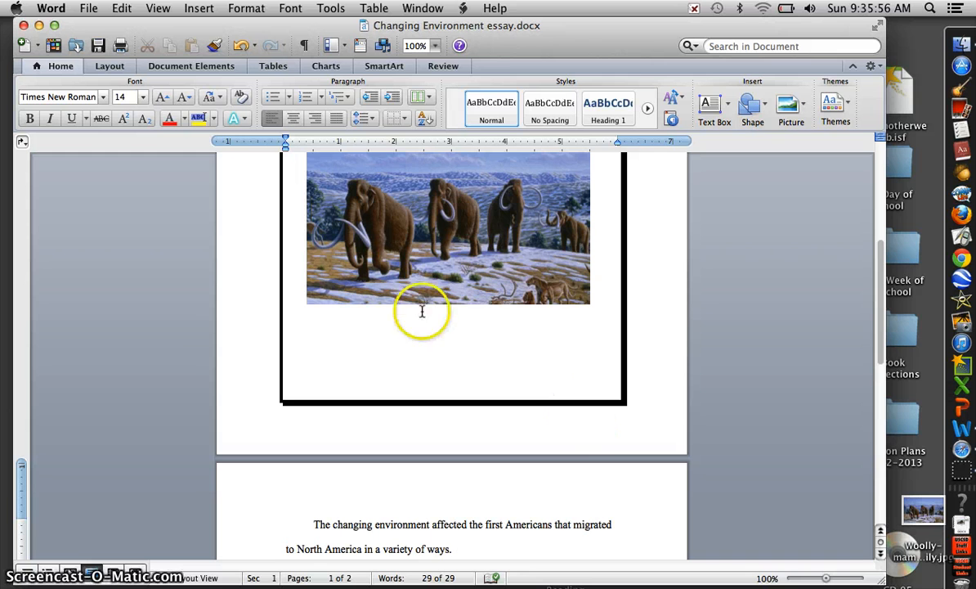
- Run a spelling and grammar check on the document
{"action": "left_click", "coordinate": [332, 8]}
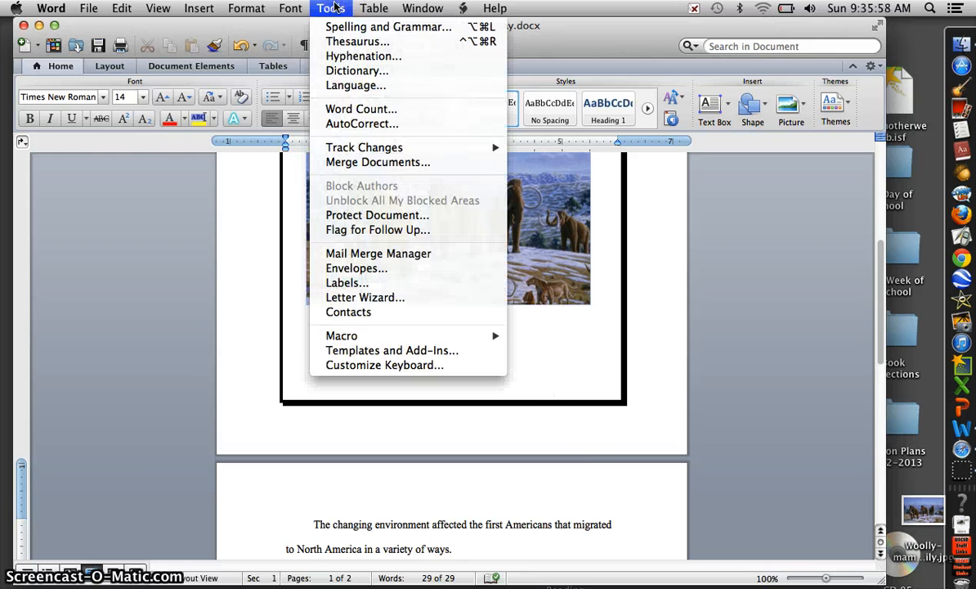
{"action": "left_click", "coordinate": [338, 26]}
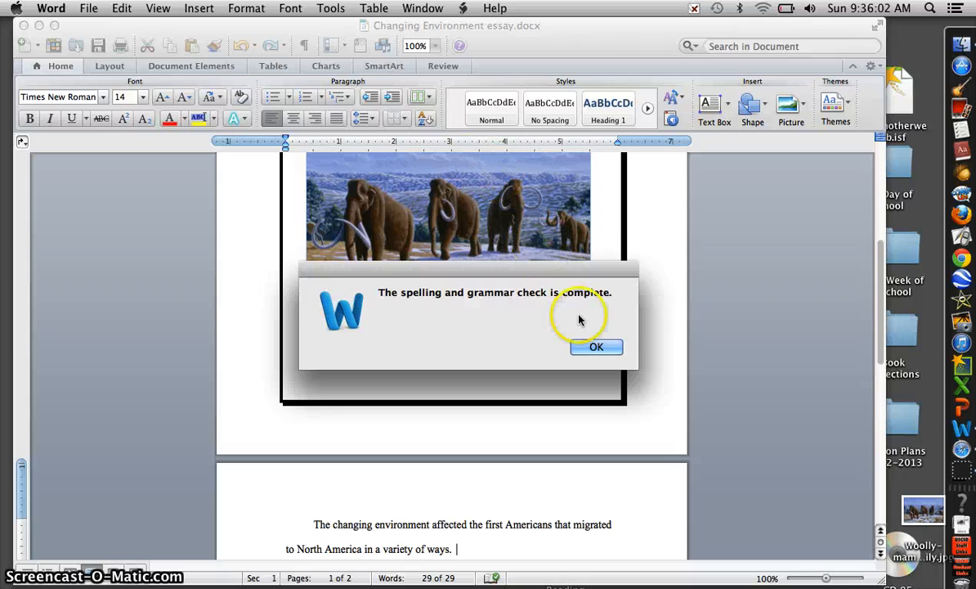
{"action": "left_click", "coordinate": [596, 347]}
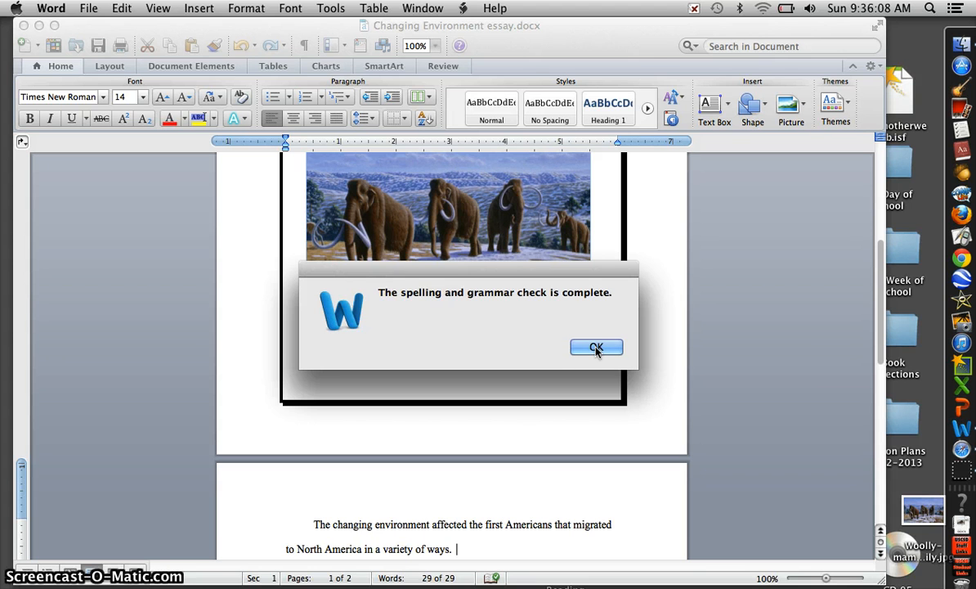
{"action": "left_click", "coordinate": [596, 348]}
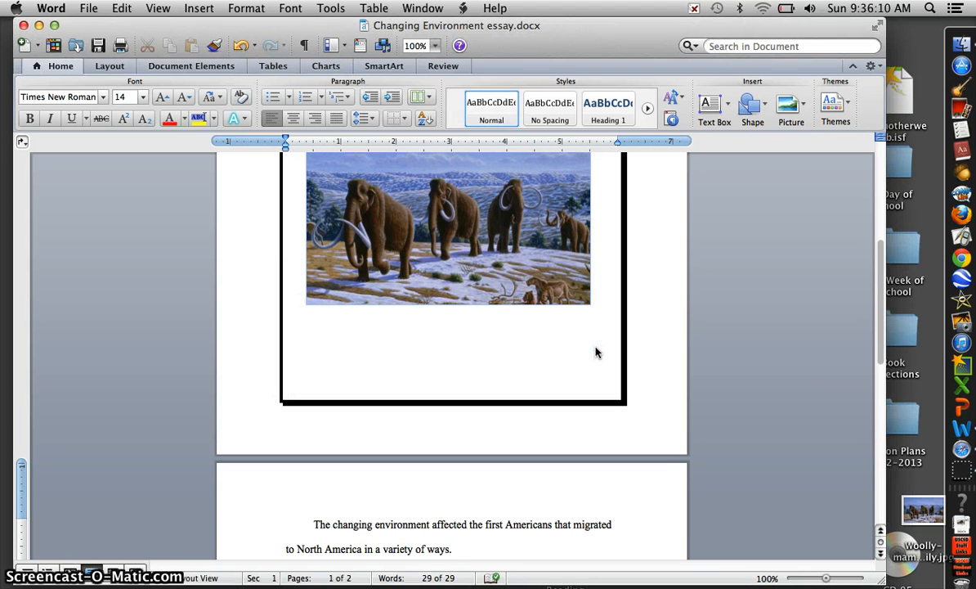
- Save the document again as Changing Environment essay.docx on the Desktop, replacing the earlier version
{"action": "left_click", "coordinate": [880, 303]}
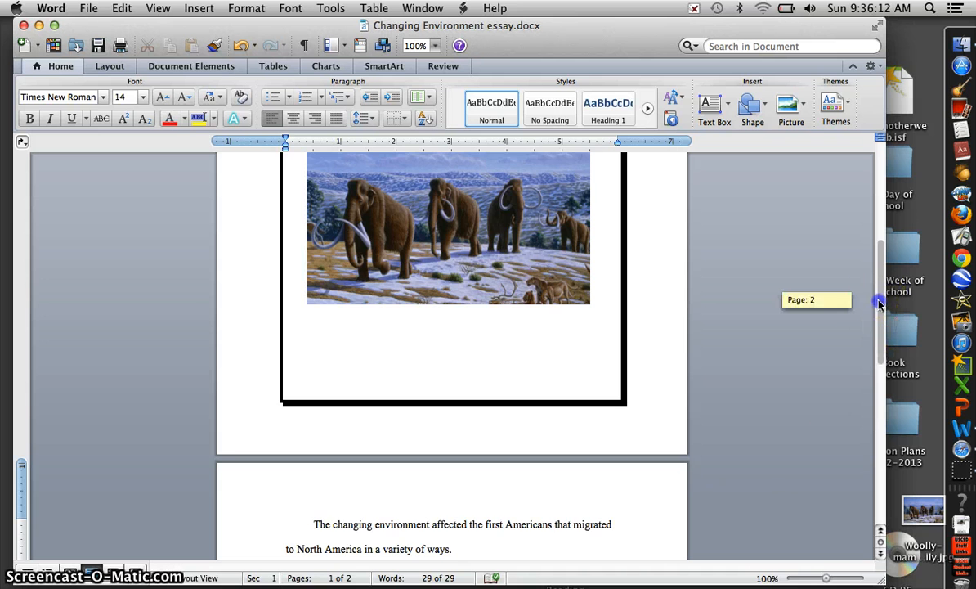
{"action": "left_click_drag", "start_coordinate": [880, 302], "coordinate": [882, 357]}
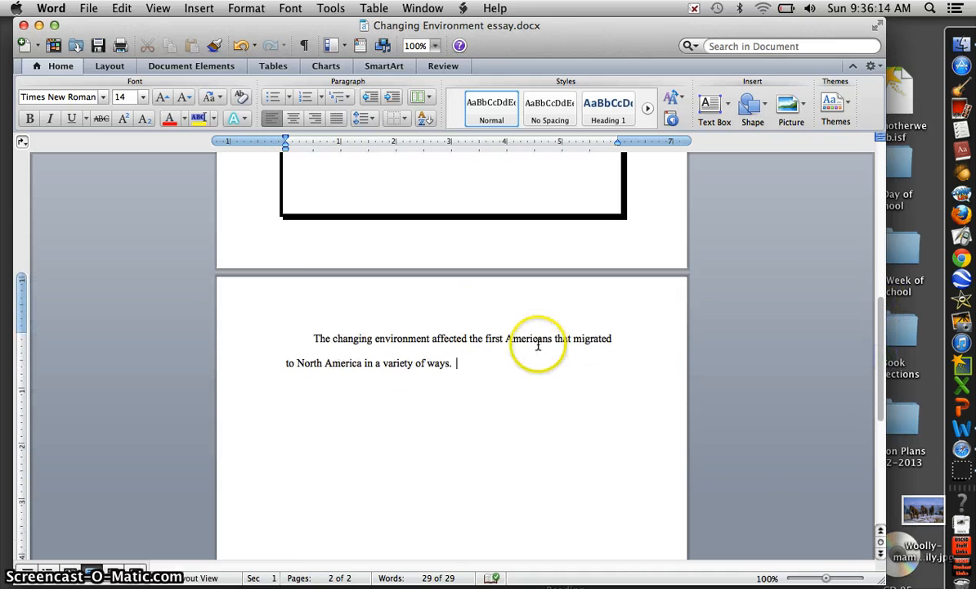
{"action": "left_click", "coordinate": [487, 391]}
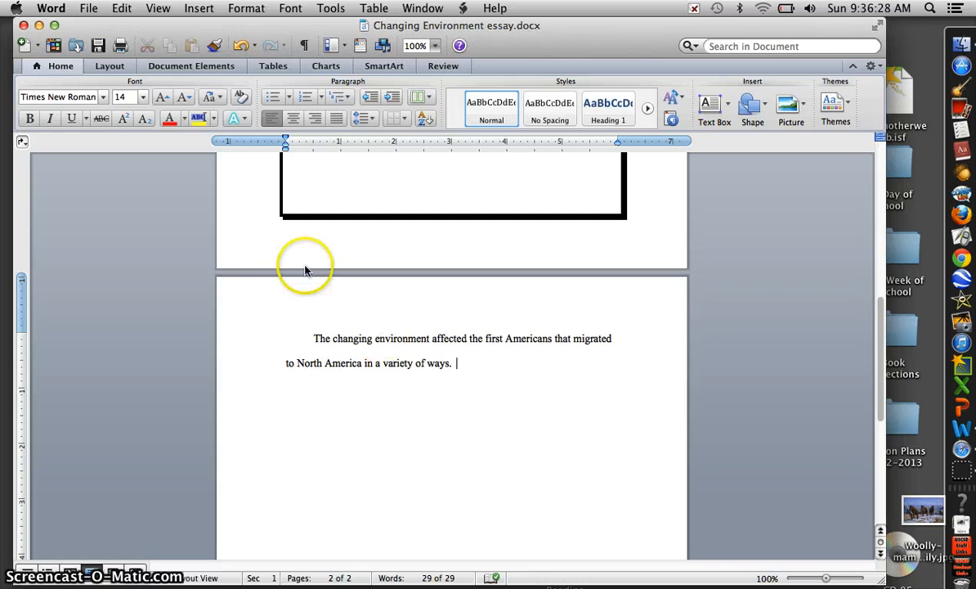
{"action": "left_click", "coordinate": [89, 10]}
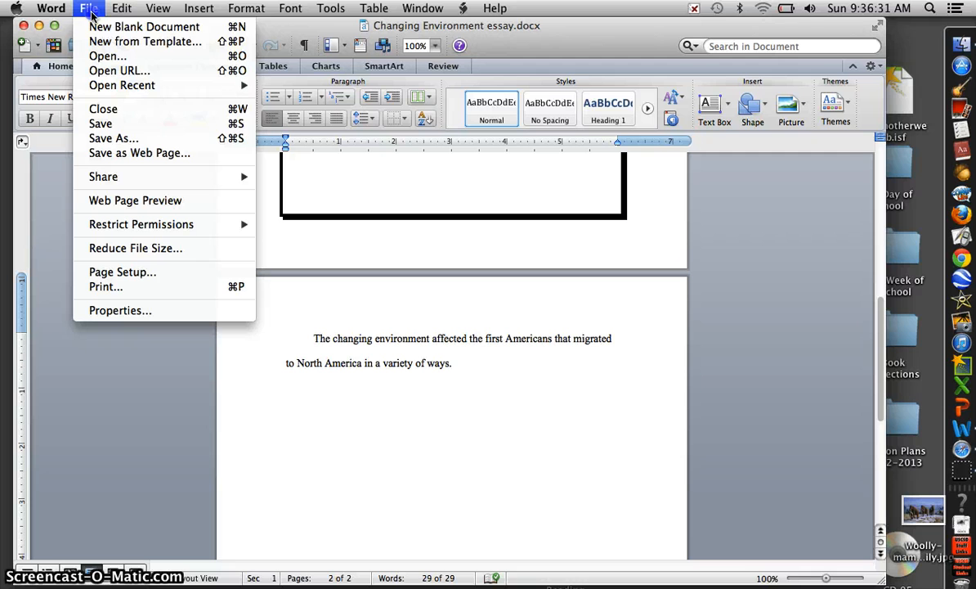
{"action": "left_click", "coordinate": [120, 139]}
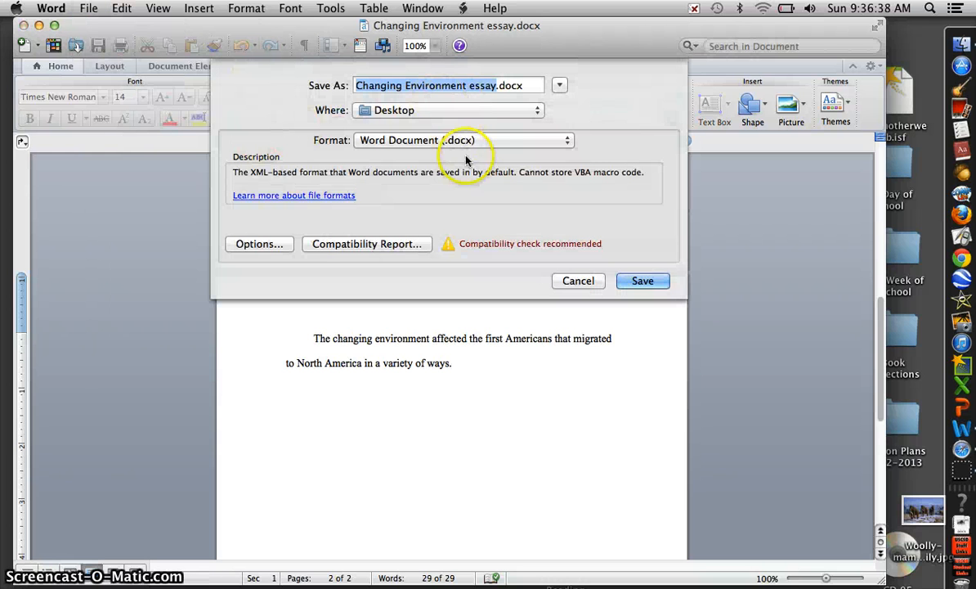
{"action": "left_click", "coordinate": [637, 285]}
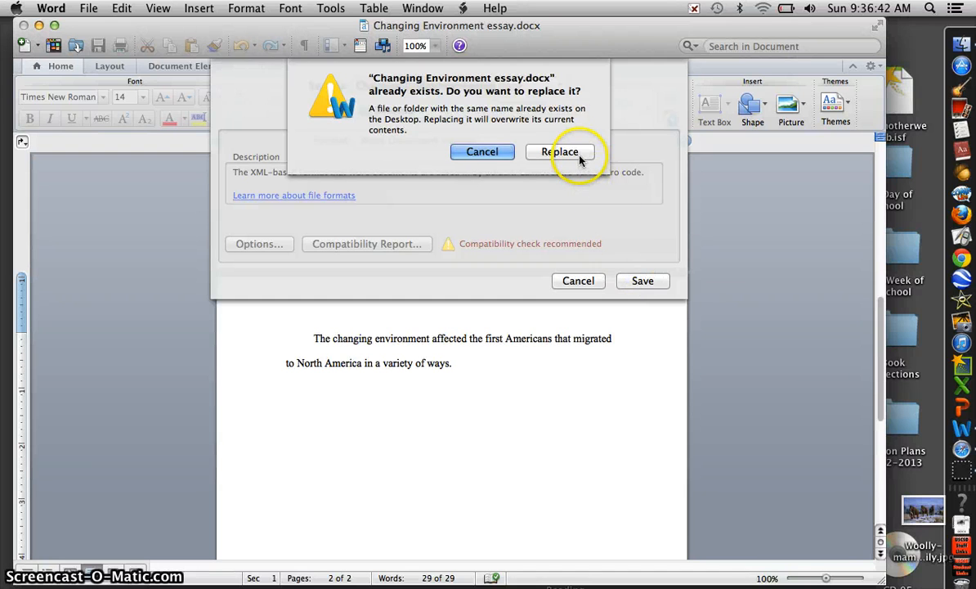
{"action": "left_click", "coordinate": [578, 157]}
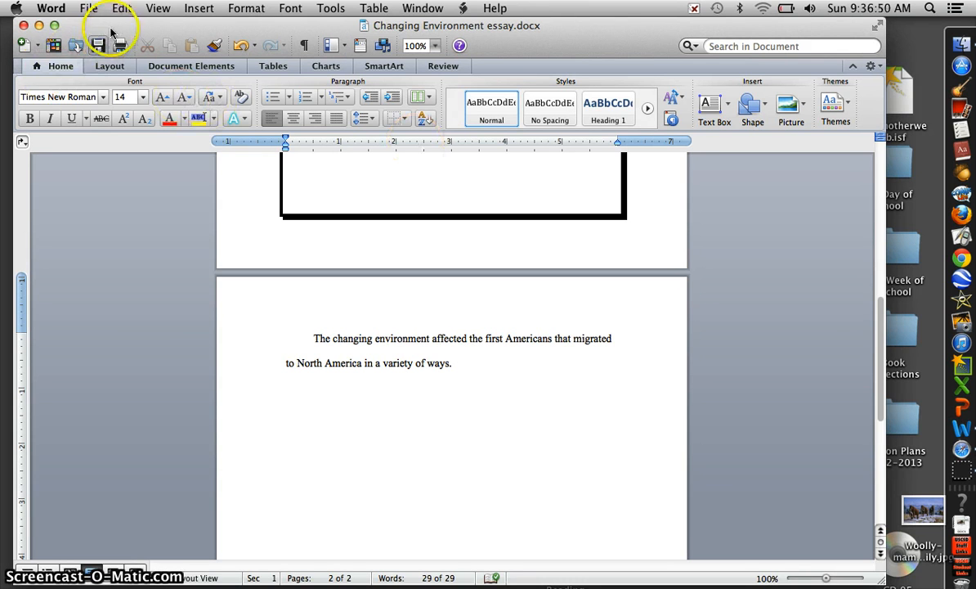
- Print the document on the BO-XE-RM22Color printer with default settings
{"action": "left_click_drag", "start_coordinate": [123, 30], "coordinate": [152, 25]}
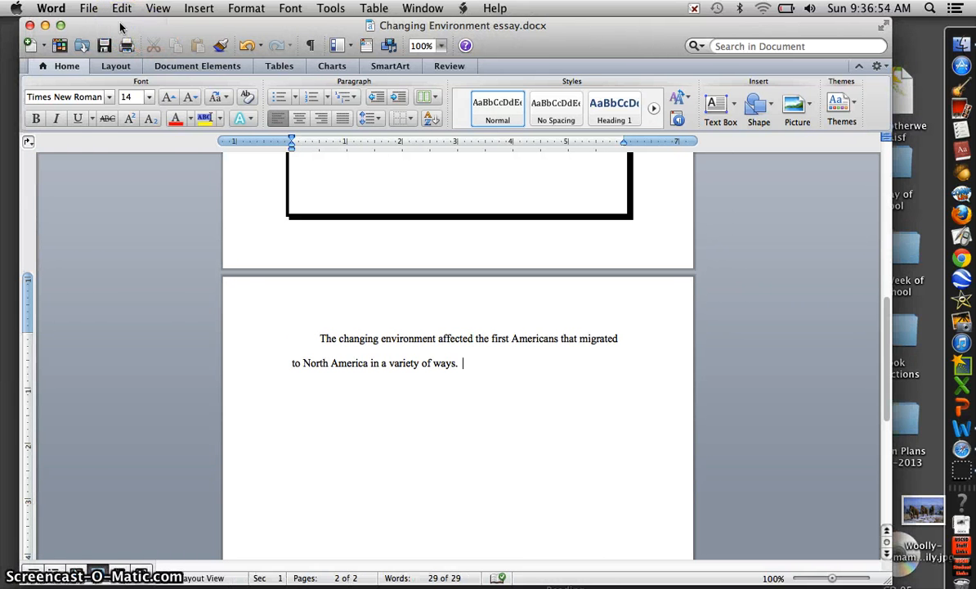
{"action": "left_click_drag", "start_coordinate": [888, 311], "coordinate": [886, 193]}
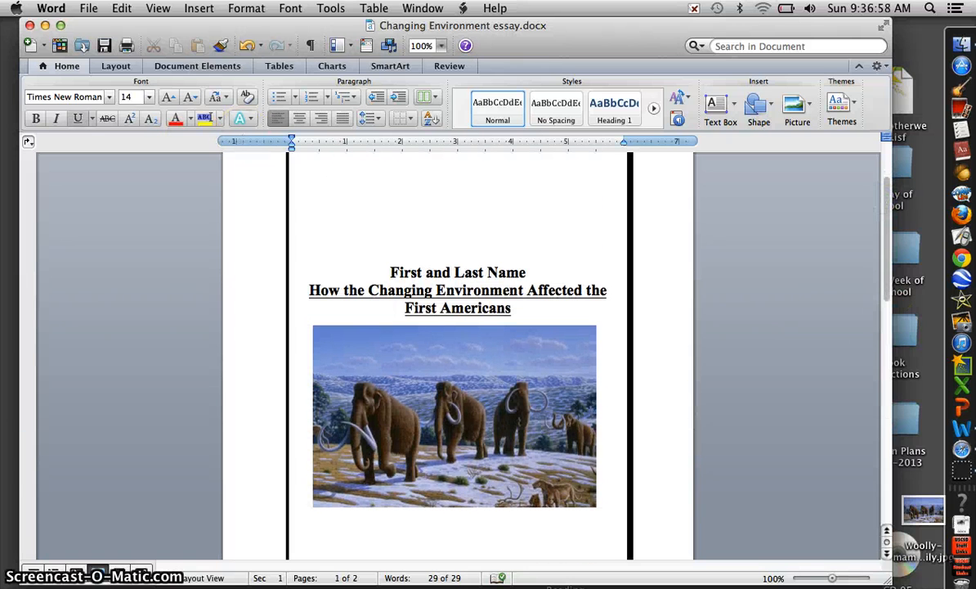
{"action": "left_click", "coordinate": [81, 10]}
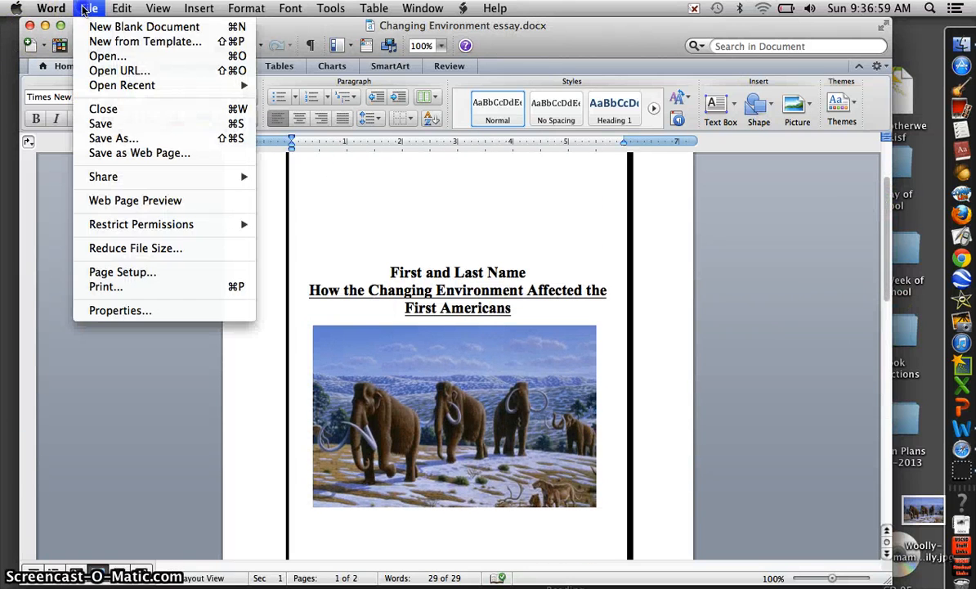
{"action": "left_click", "coordinate": [158, 288]}
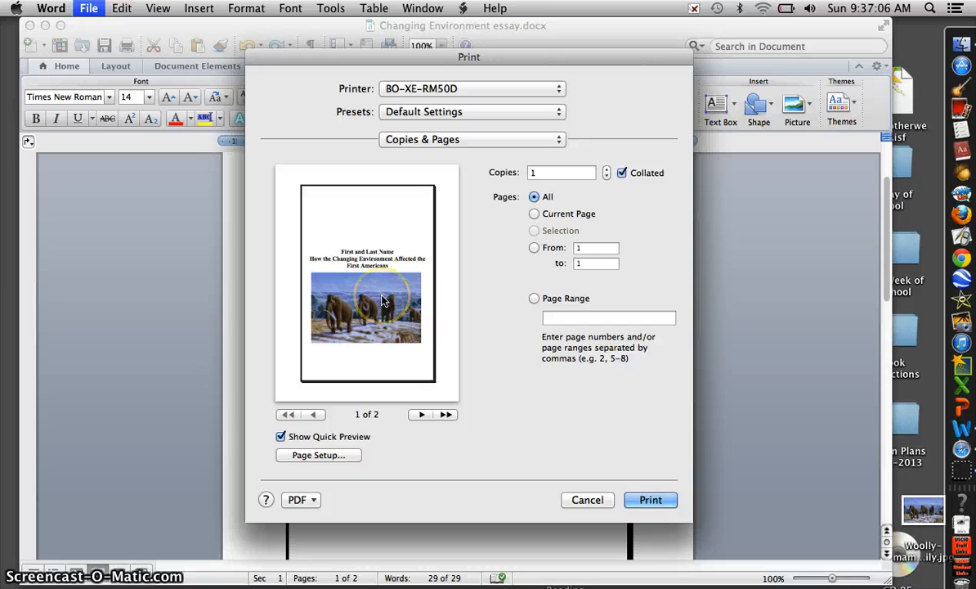
{"action": "left_click", "coordinate": [517, 91]}
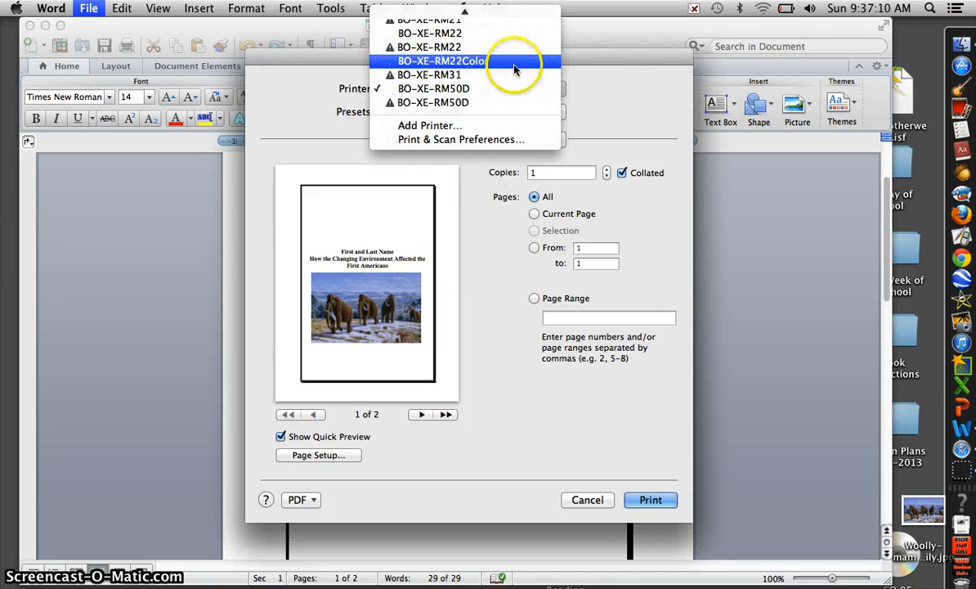
{"action": "mouse_move", "coordinate": [509, 17]}
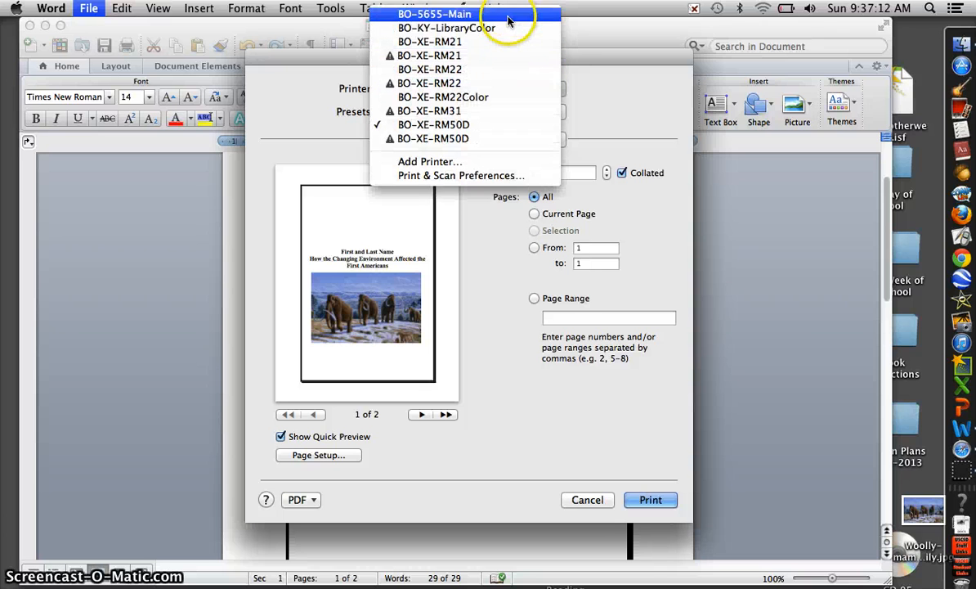
{"action": "left_click", "coordinate": [524, 97]}
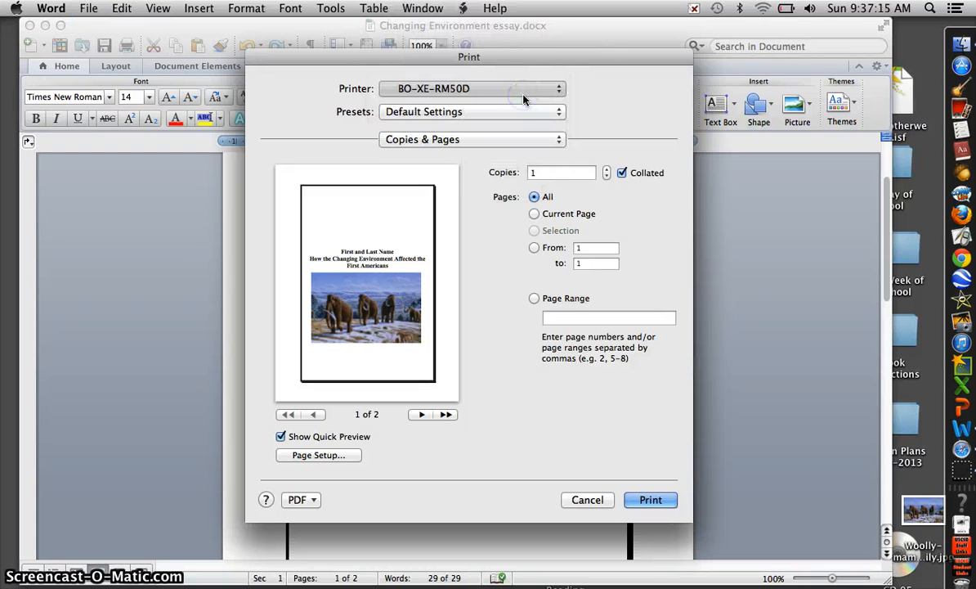
{"action": "left_click", "coordinate": [651, 500]}
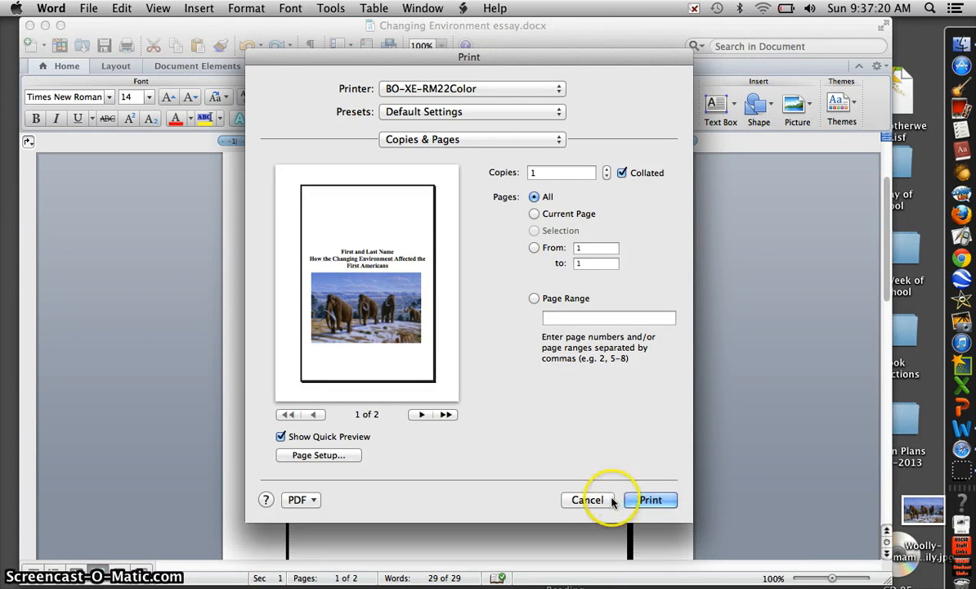